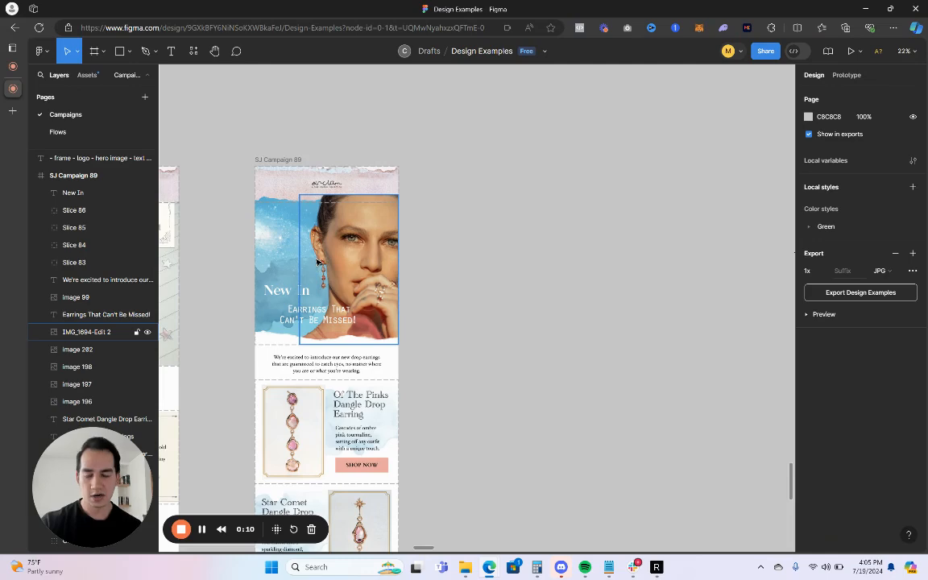
scroll(363, 258, "down", 2, "ctrl")
scroll(431, 326, "down", 3)
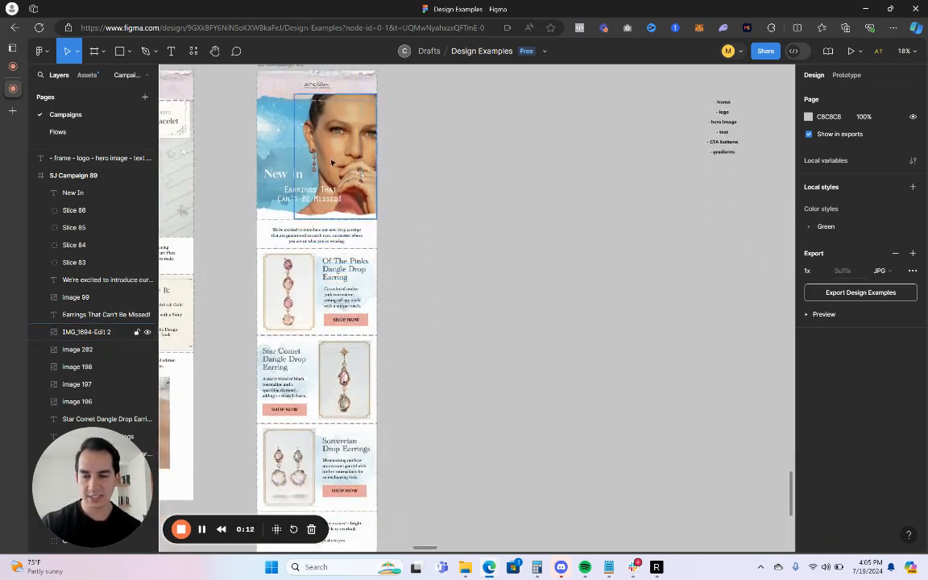
scroll(332, 164, "up", 2)
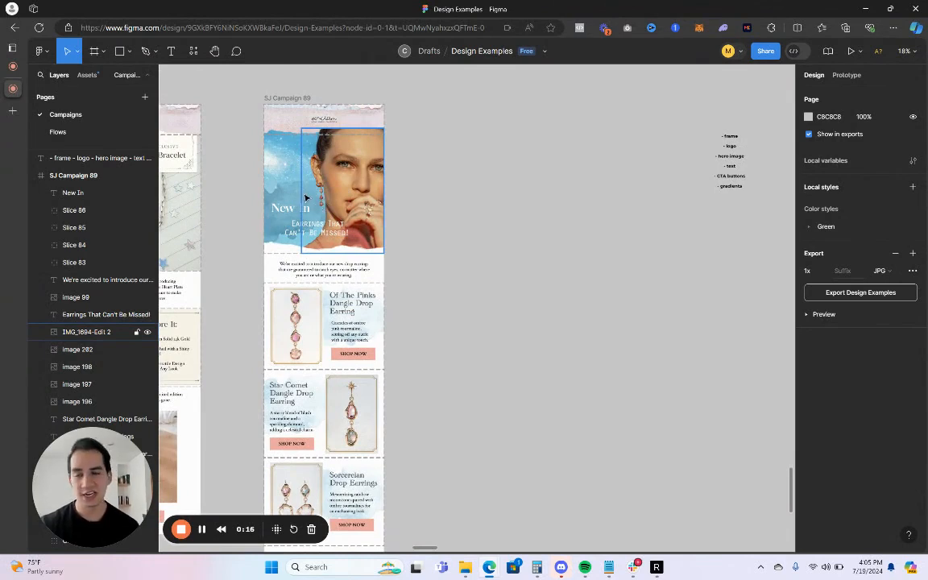
left_click(308, 102)
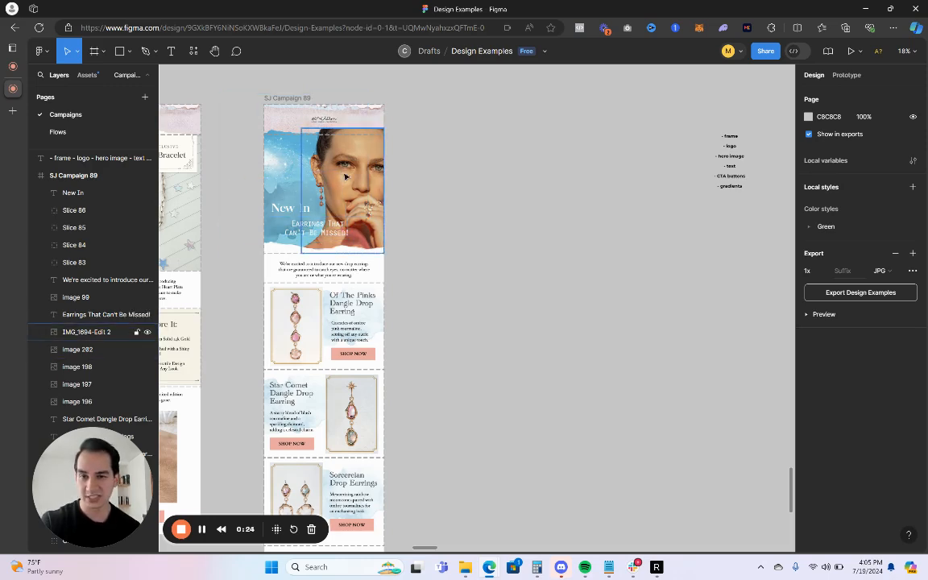
- Try duplicating the SJ Campaign 89 frame beside the original, and undo the duplication
left_click(292, 99)
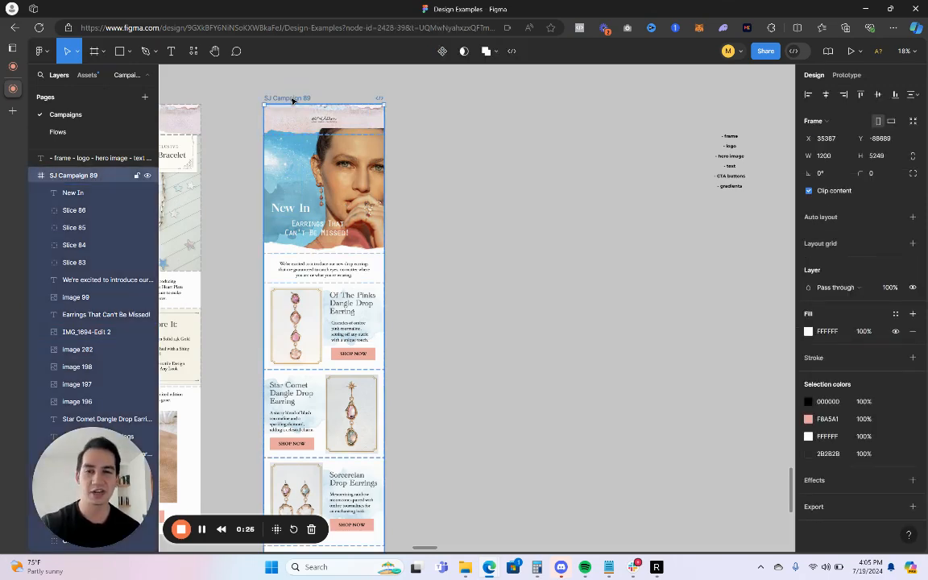
key("ctrl+d")
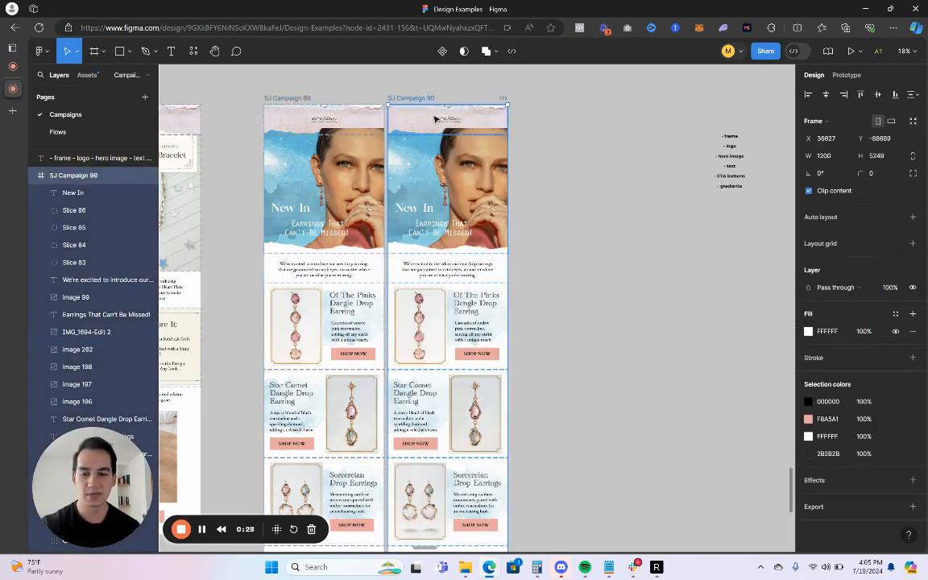
key("ctrl+z")
left_click(468, 129)
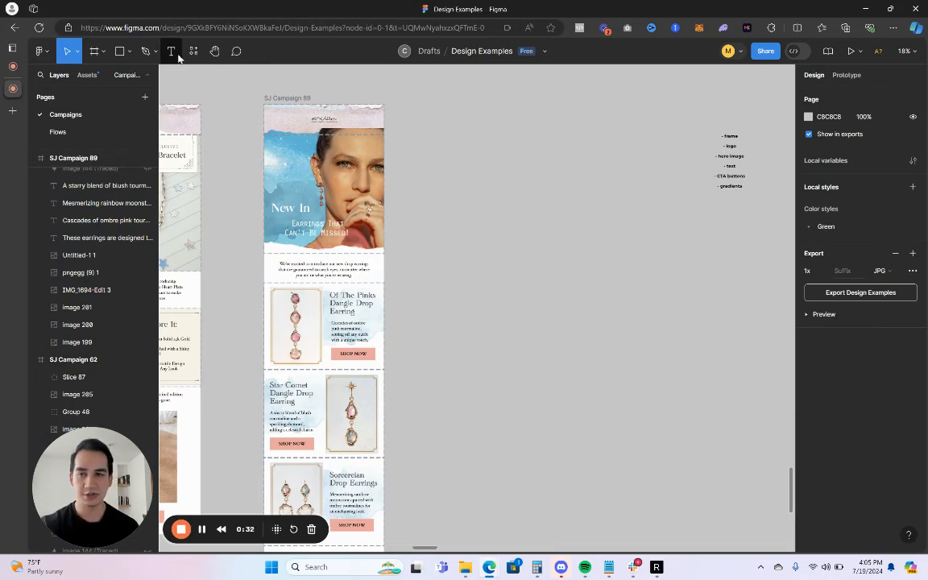
- Draw a tall new frame about 1275 by 4968 beside the SJ Campaign 89 frame, aligned with its upper edge
left_click(128, 53)
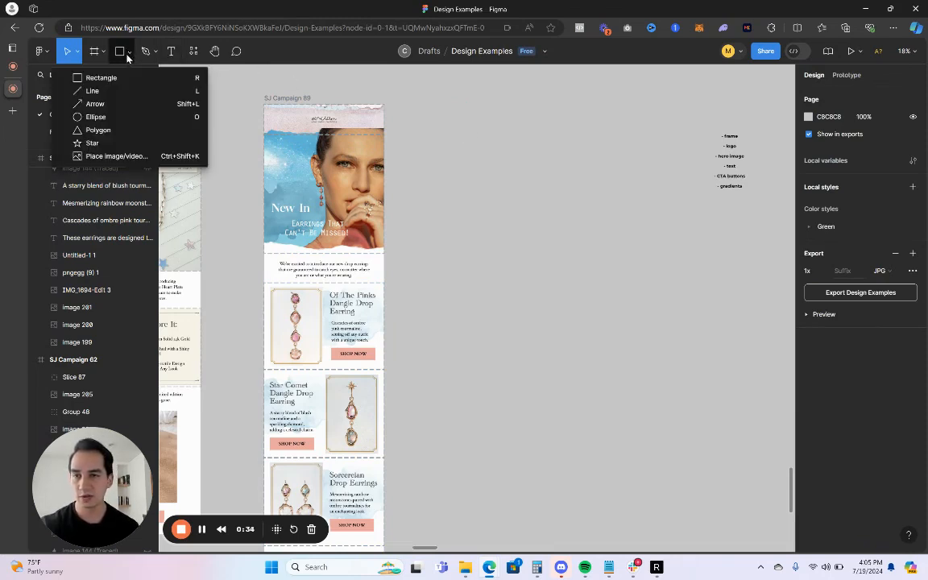
left_click(104, 53)
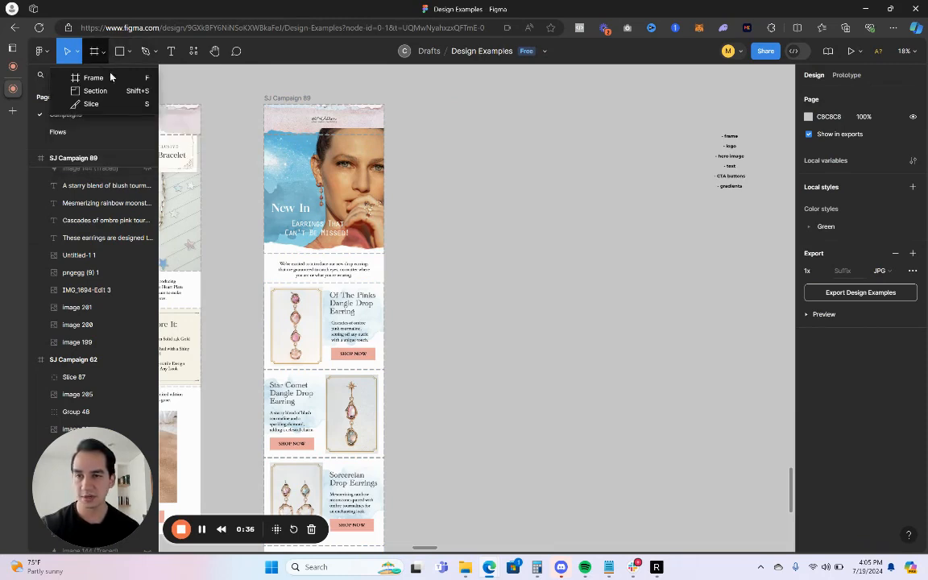
left_click(93, 77)
left_click_drag(424, 103, 552, 510)
scroll(506, 388, "up", 3)
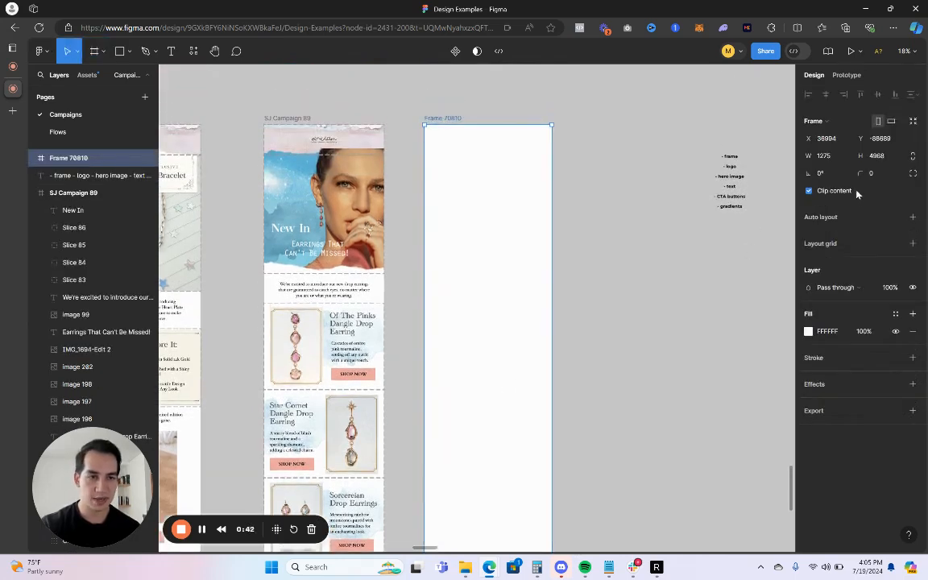
- Set the new frame's width to 1200 and deselect it
left_click(823, 156)
type("120")
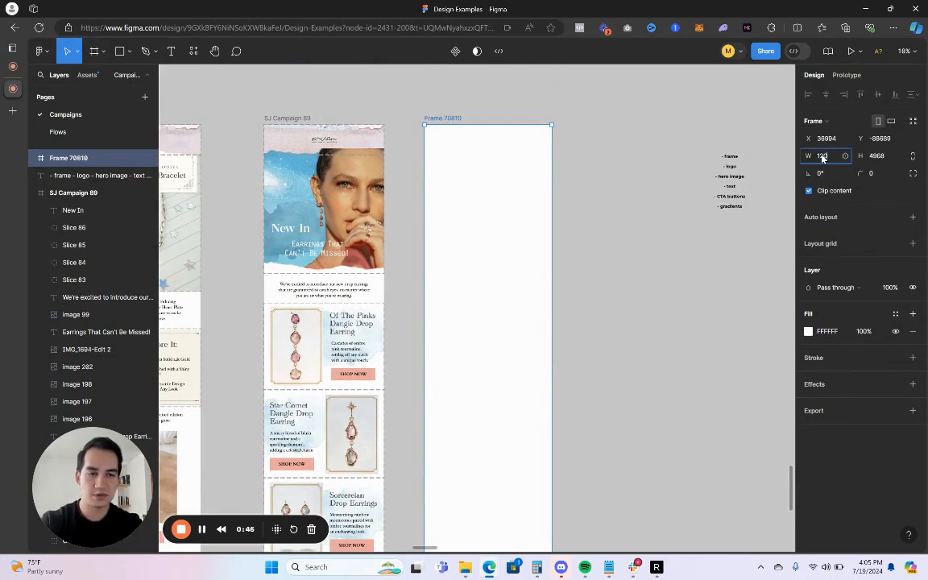
type("0")
key("Return")
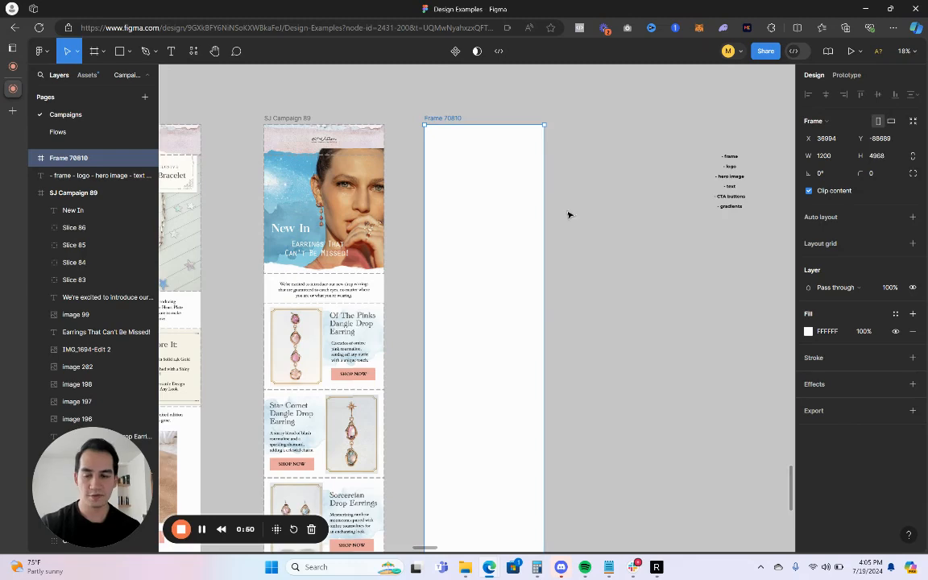
left_click(578, 161)
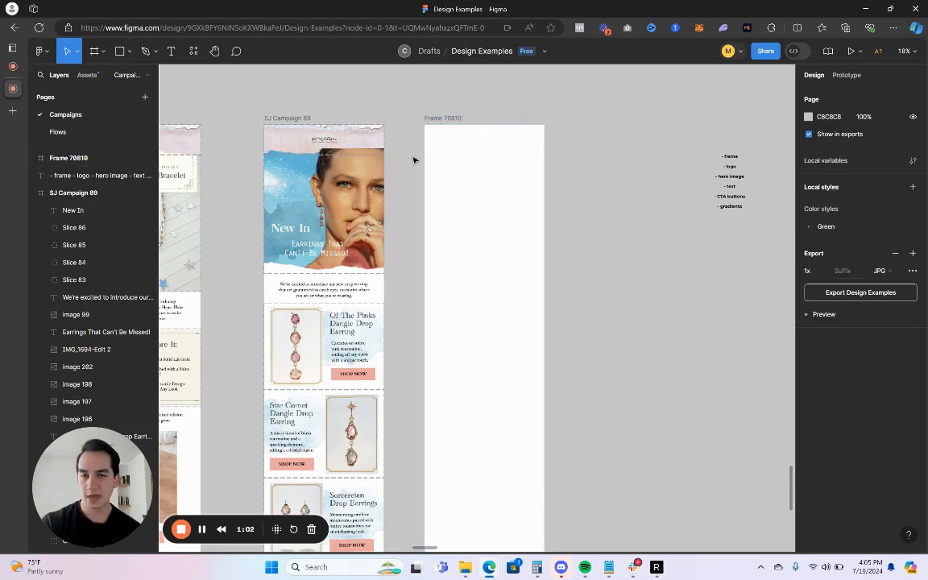
- Draw a hero background rectangle about 1200 by 1309 across the new frame's full width, a little below its upper edge
key("r")
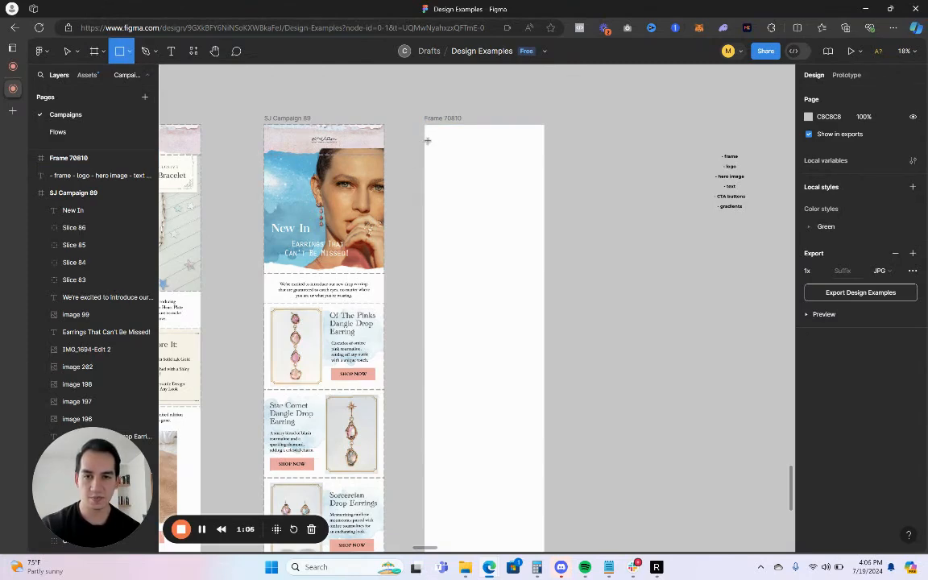
scroll(428, 140, "up", 3)
left_click_drag(422, 143, 656, 398)
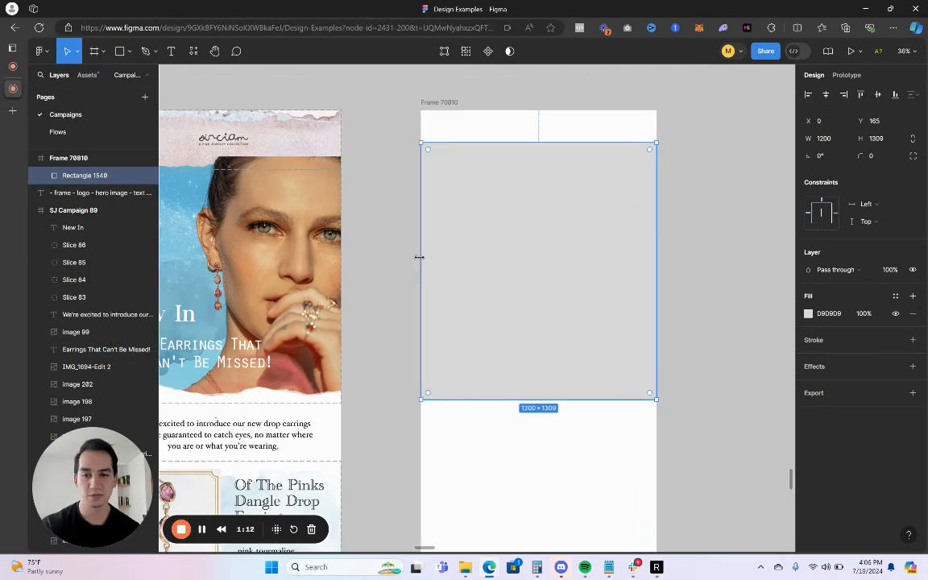
scroll(508, 220, "down", 1)
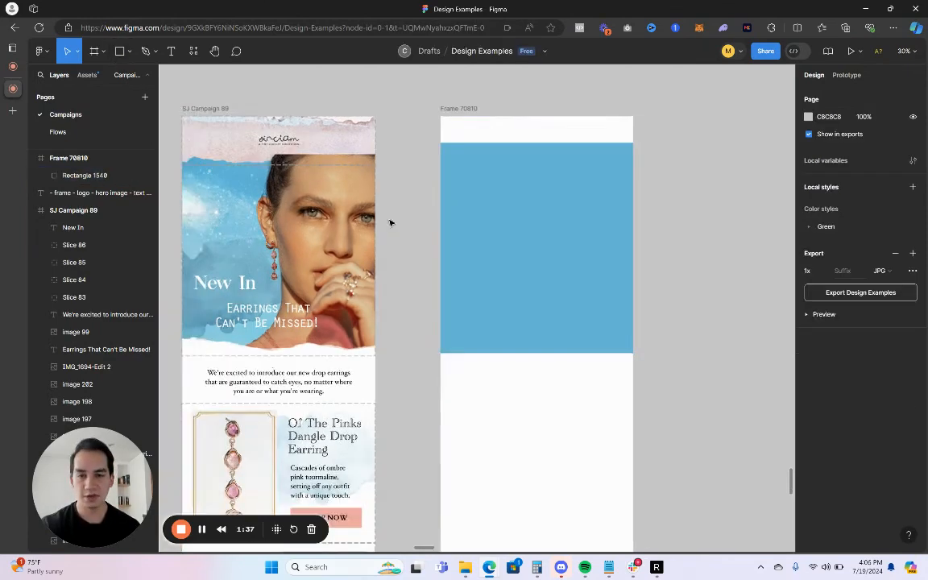
- Duplicate the model portrait from SJ Campaign 89 into the new frame, flush with the hero rectangle's right and bottom edges
left_click(342, 217)
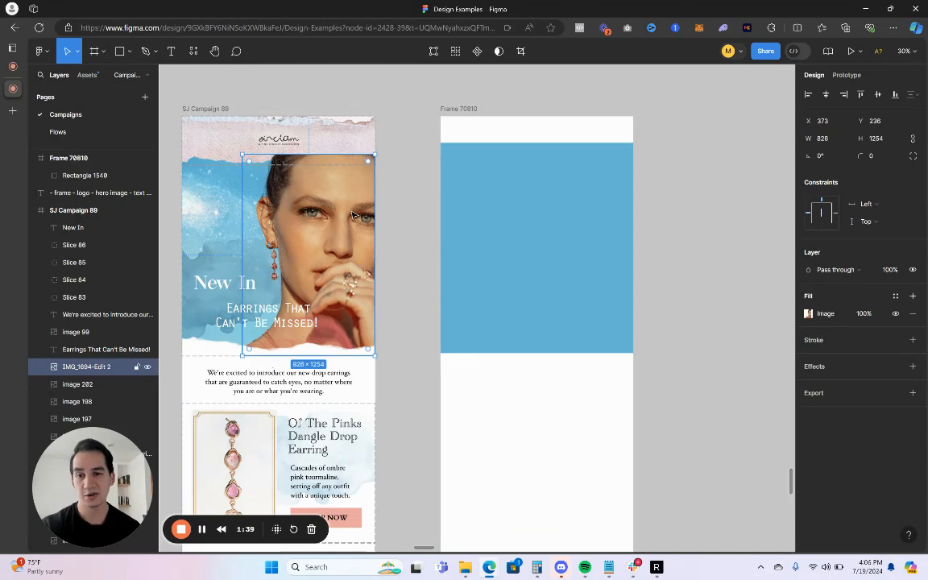
key("ctrl+d")
left_click_drag(336, 224, 595, 232)
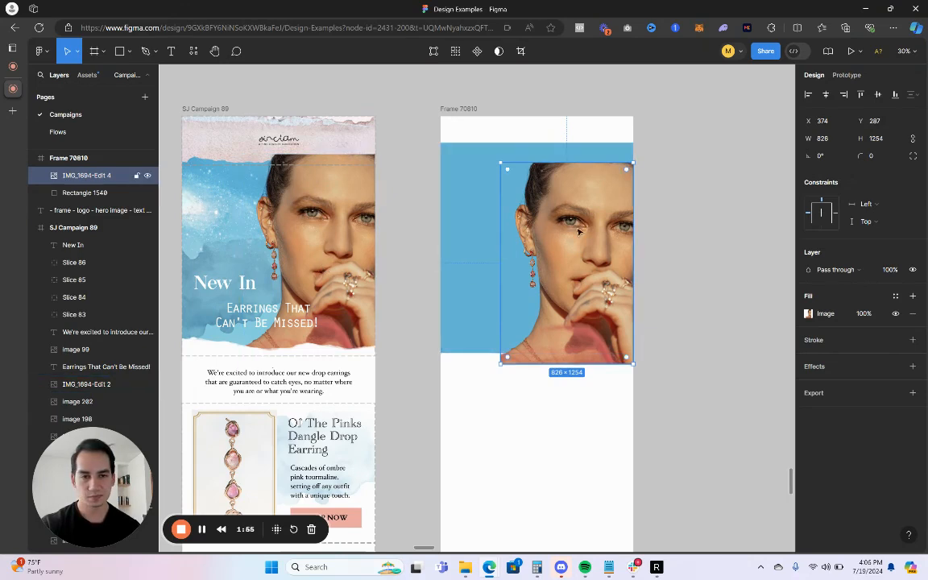
left_click_drag(578, 231, 578, 219)
left_click(433, 152)
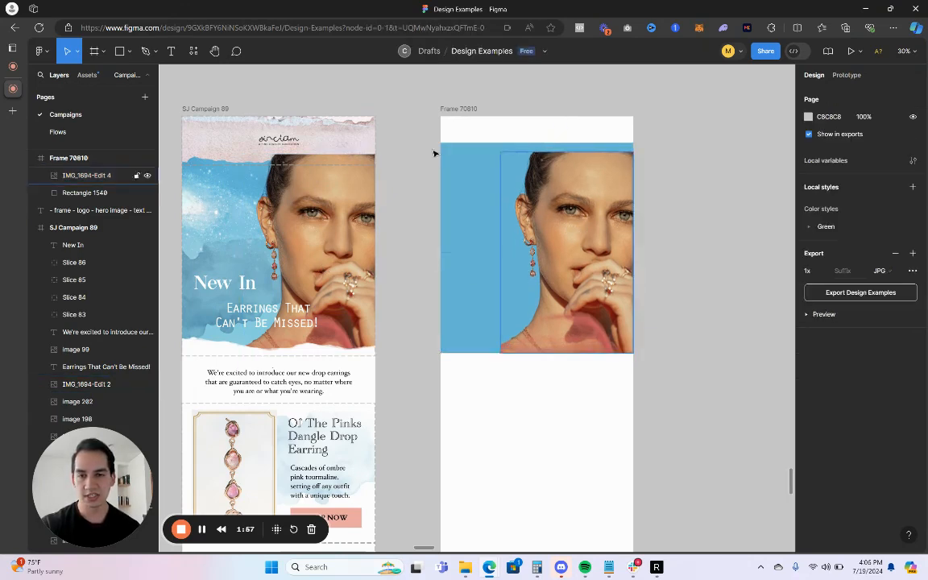
- Copy the torn-paper logo header from SJ Campaign 89 to the upper edge of the new frame
left_click(287, 143)
left_click_drag(311, 130, 561, 142)
left_click(675, 178)
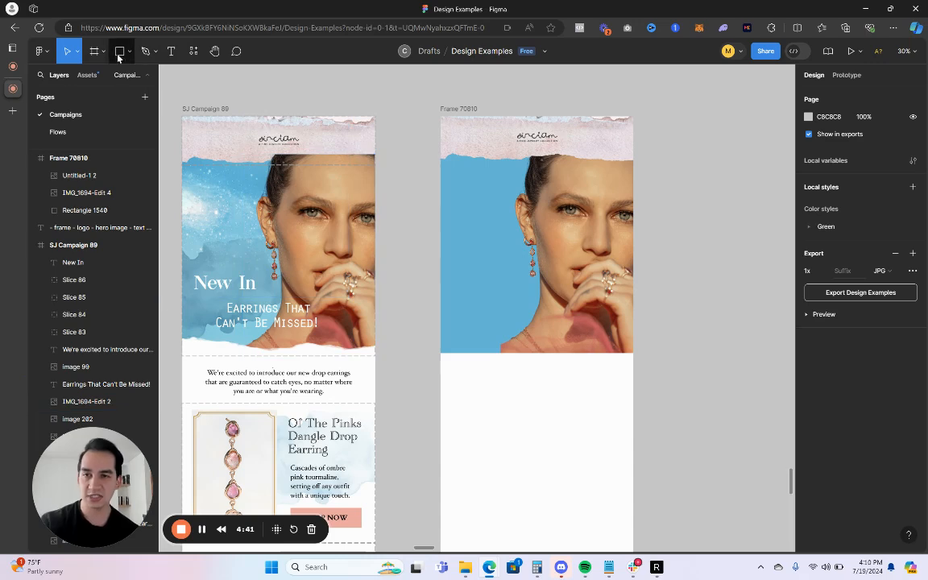
- Add the text "New In" on the blue area beside the model portrait and shift it slightly right
left_click(171, 50)
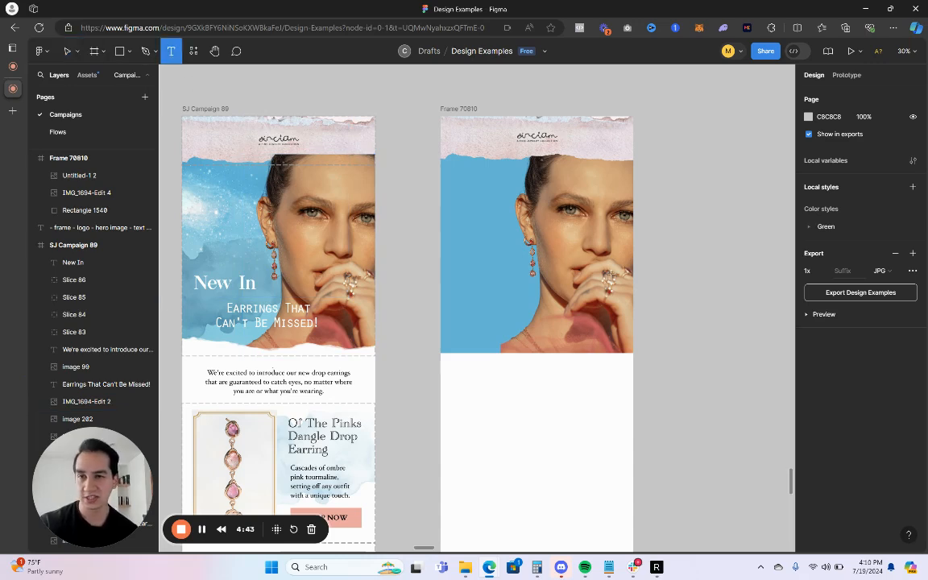
left_click(461, 272)
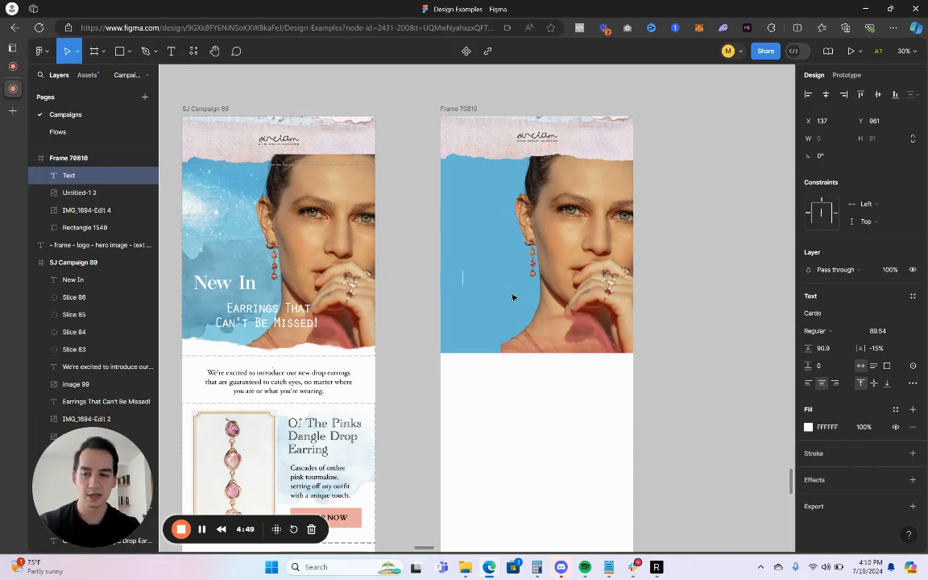
type("New In")
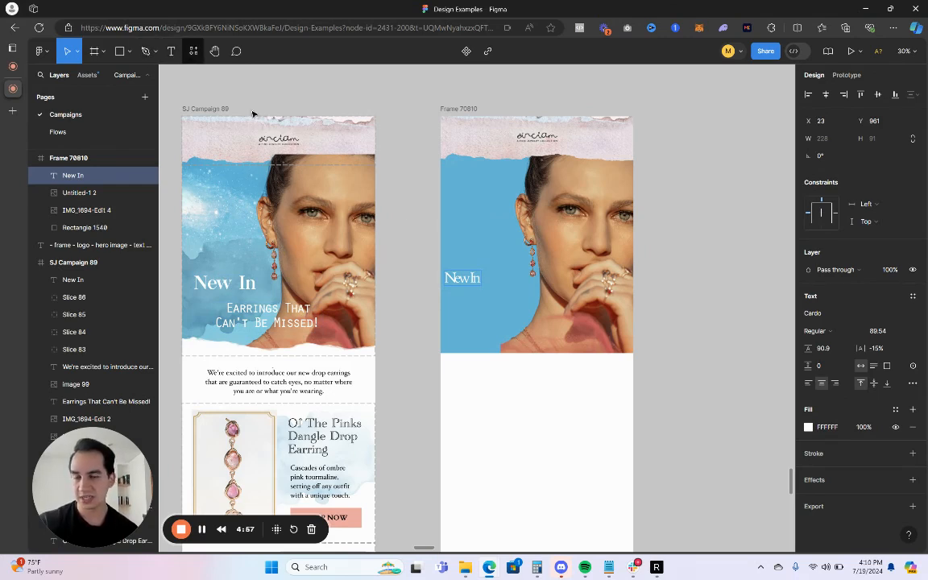
left_click_drag(468, 286, 489, 284)
- Set the "New In" text to Cardo Regular at size 130 and move it slightly lower
double_click(489, 284)
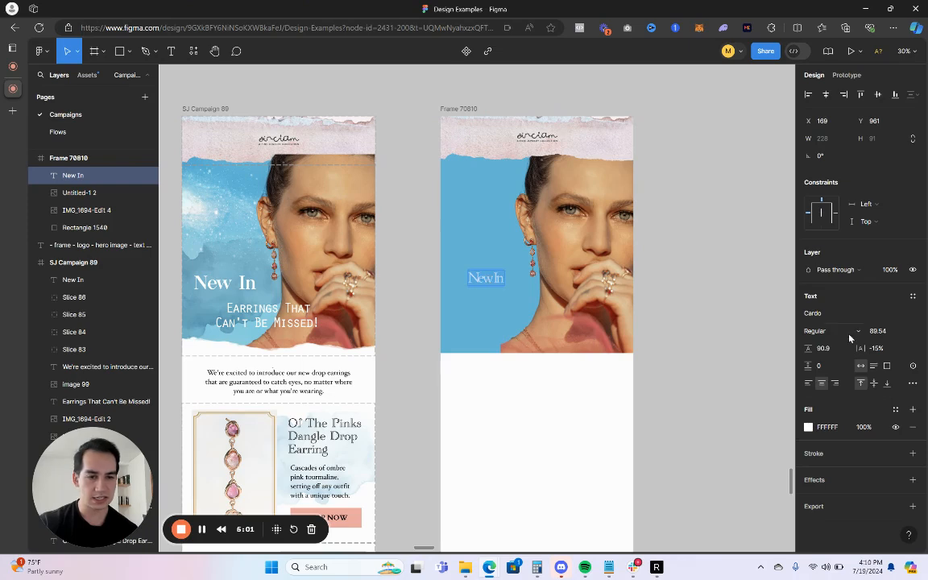
left_click(828, 315)
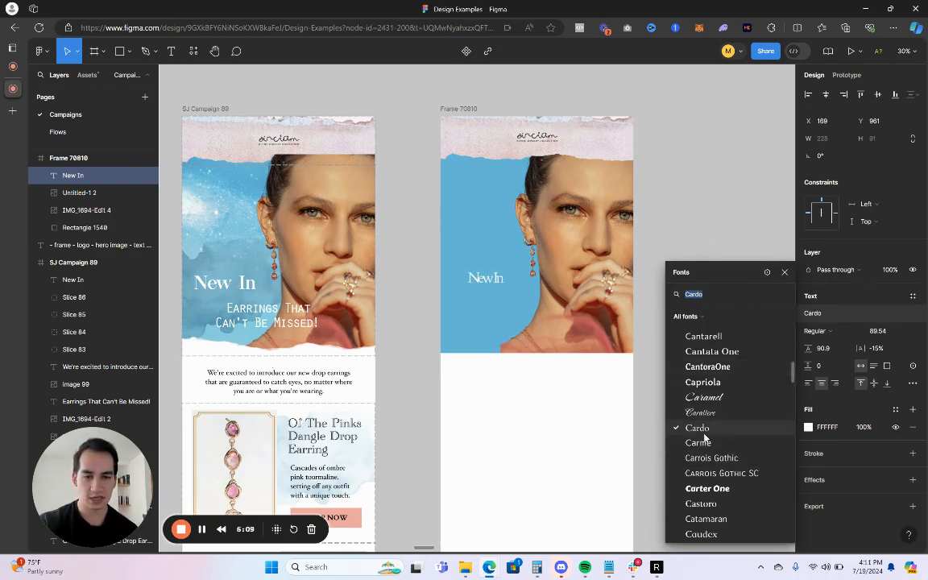
key("Escape")
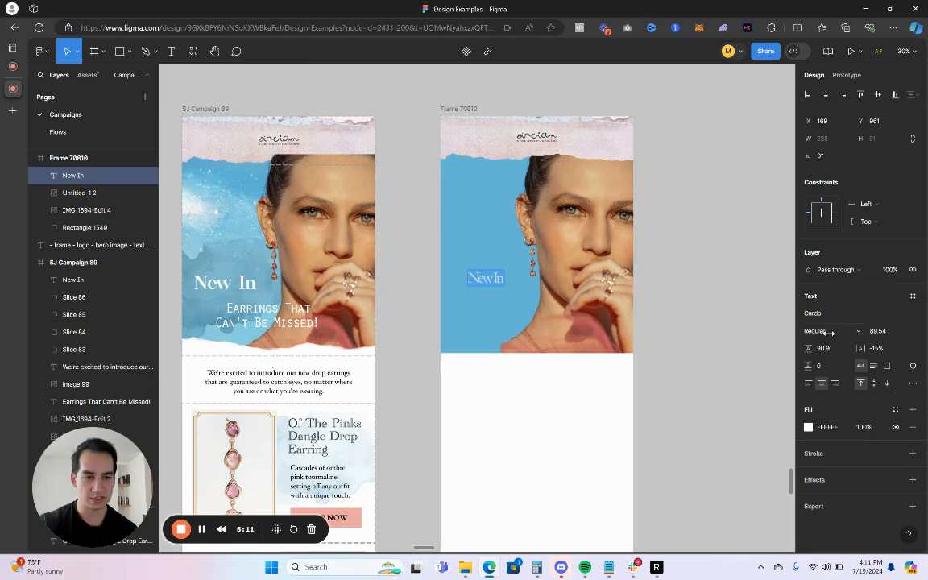
left_click(829, 334)
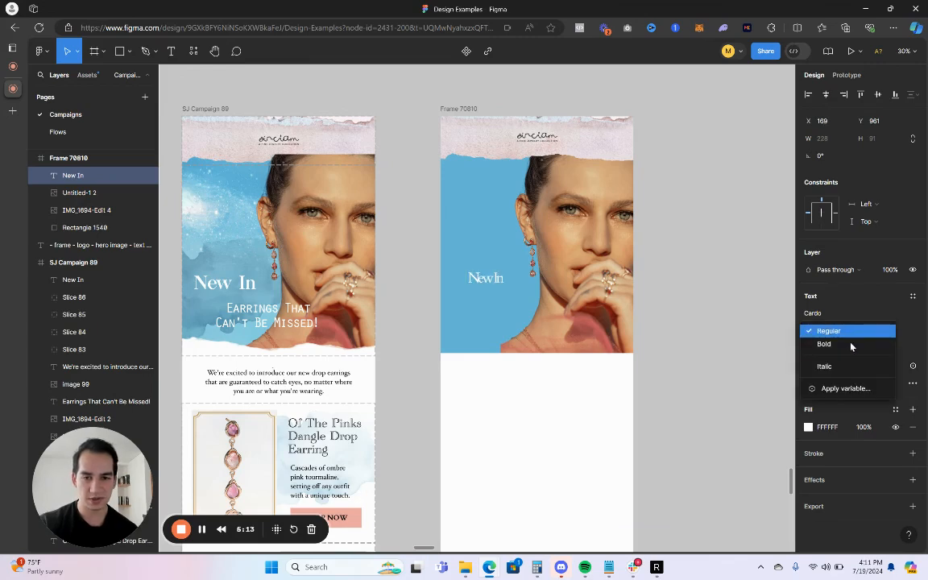
left_click(855, 331)
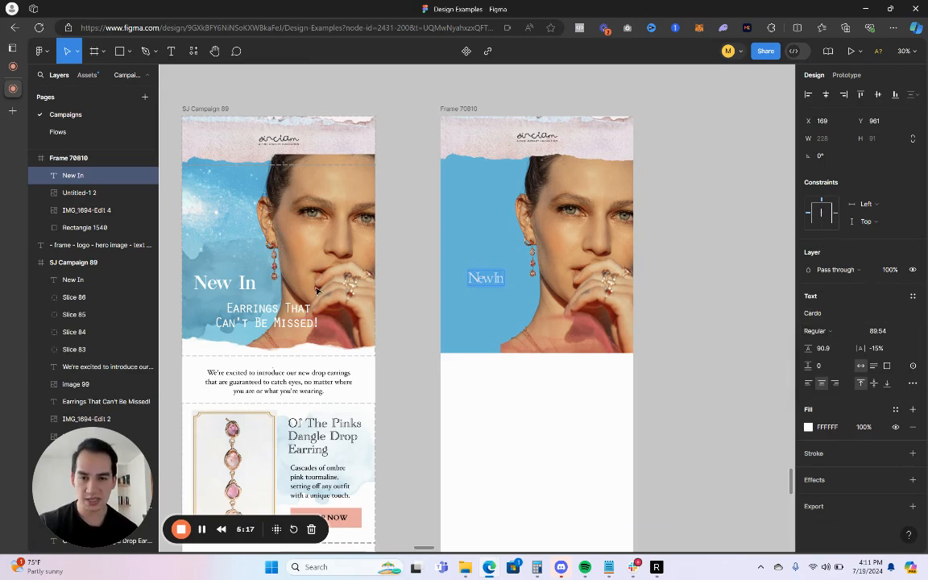
left_click(879, 331)
type("130")
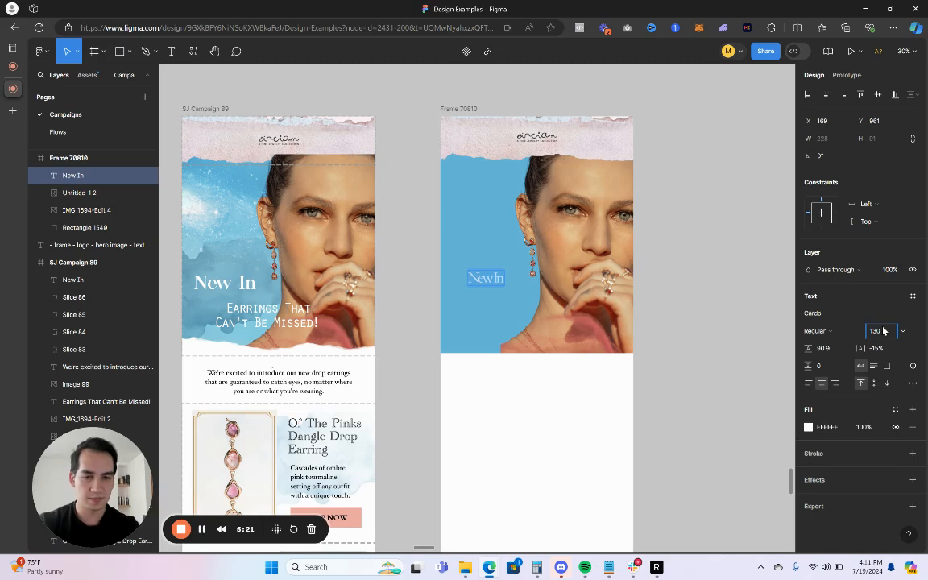
key("Return")
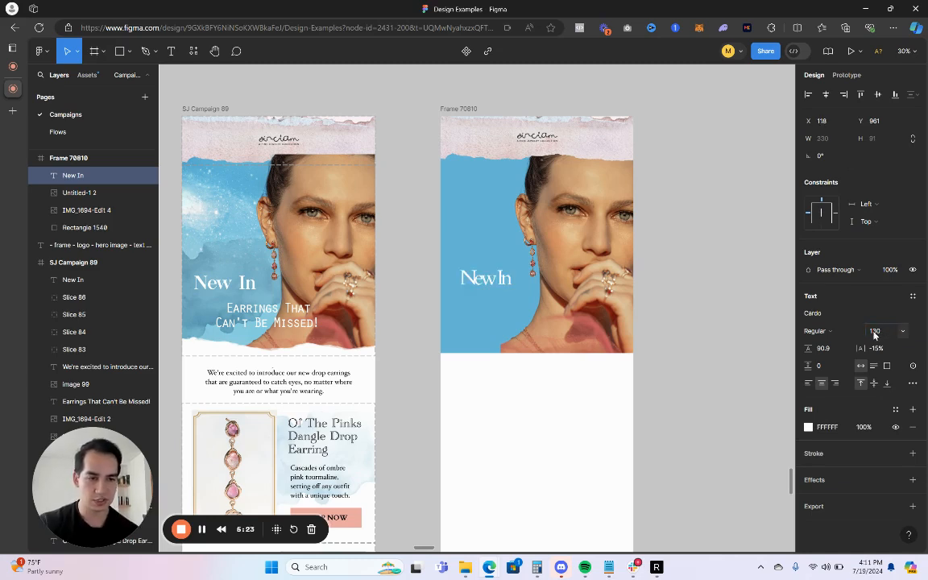
left_click(488, 282)
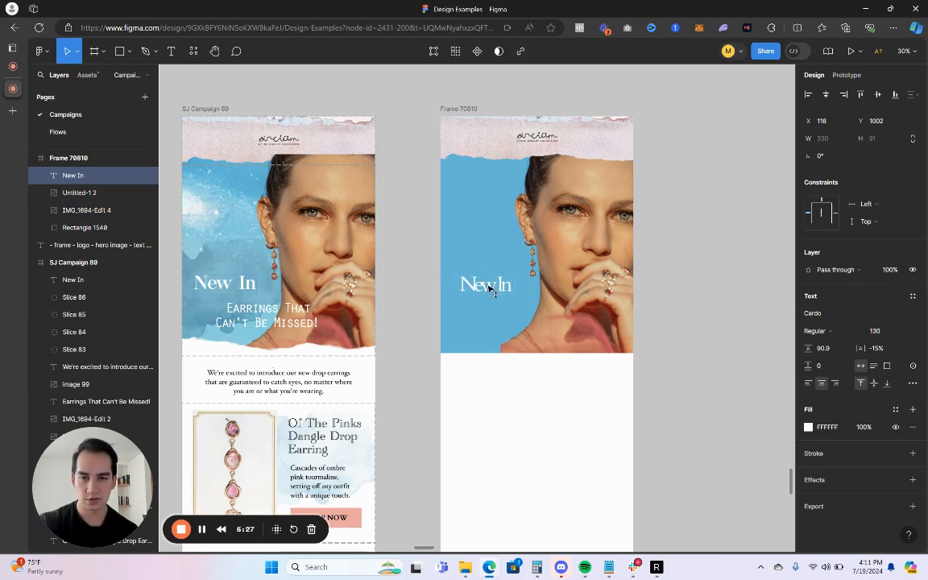
left_click(694, 290)
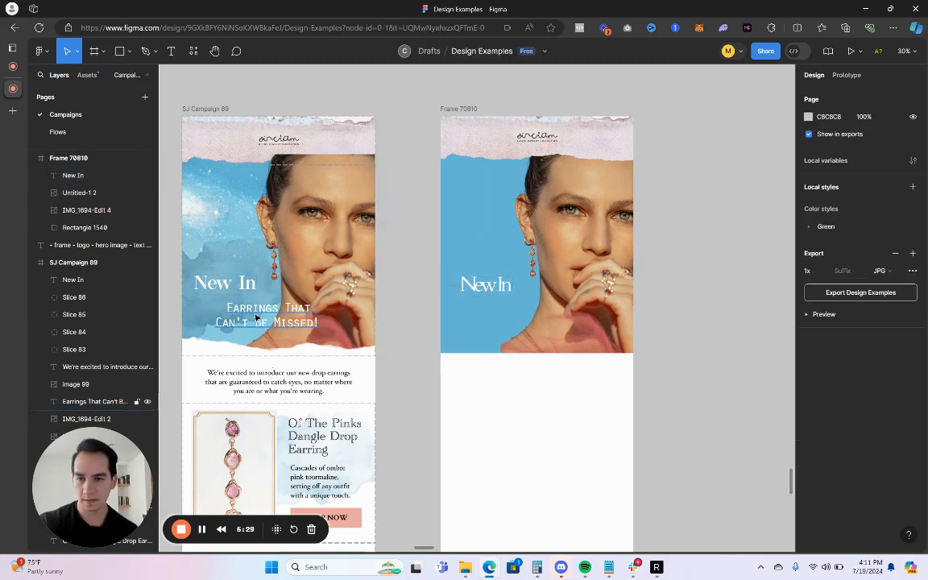
- Try adding the subheading "Earrings that can" below the "New In" text, and erase the typed words
left_click(171, 51)
left_click(481, 322)
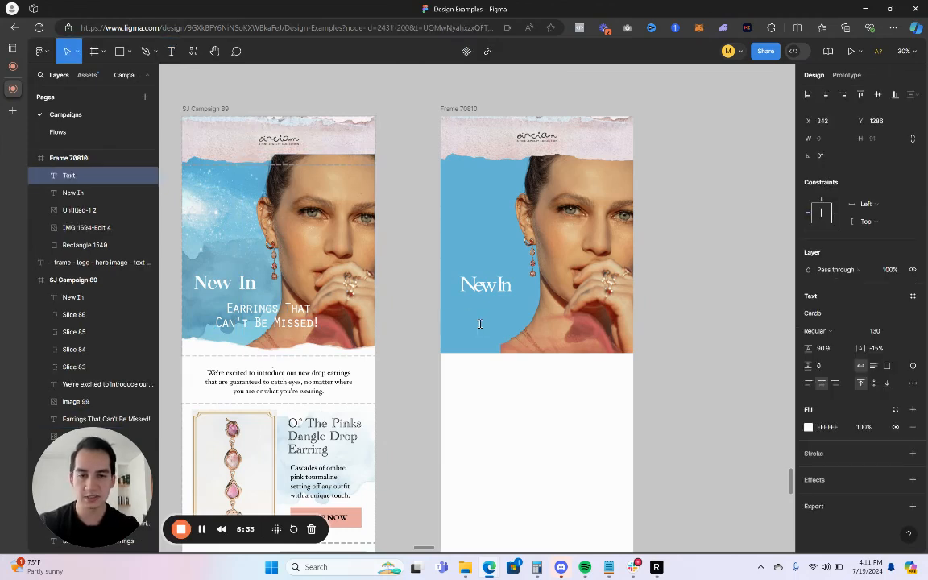
type("Earrin")
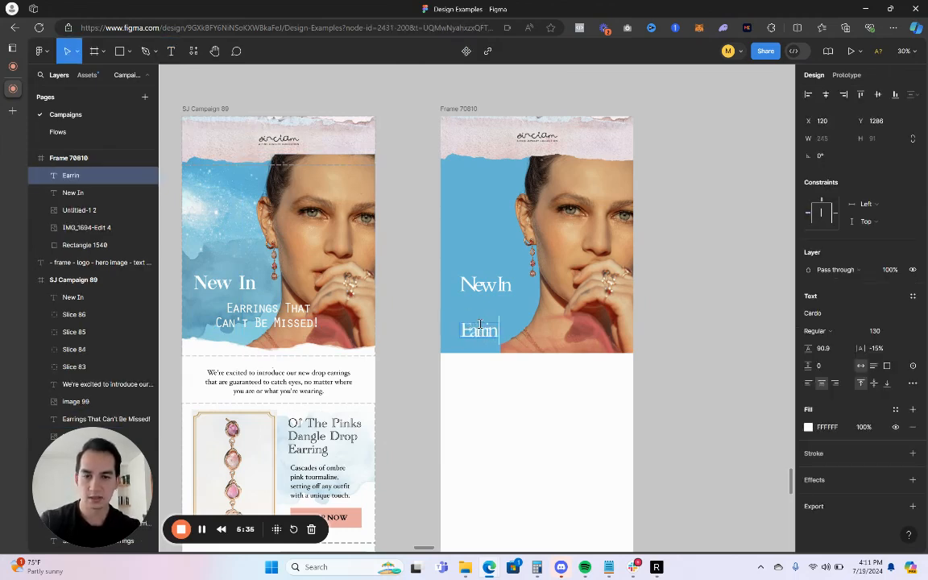
type("gs that can")
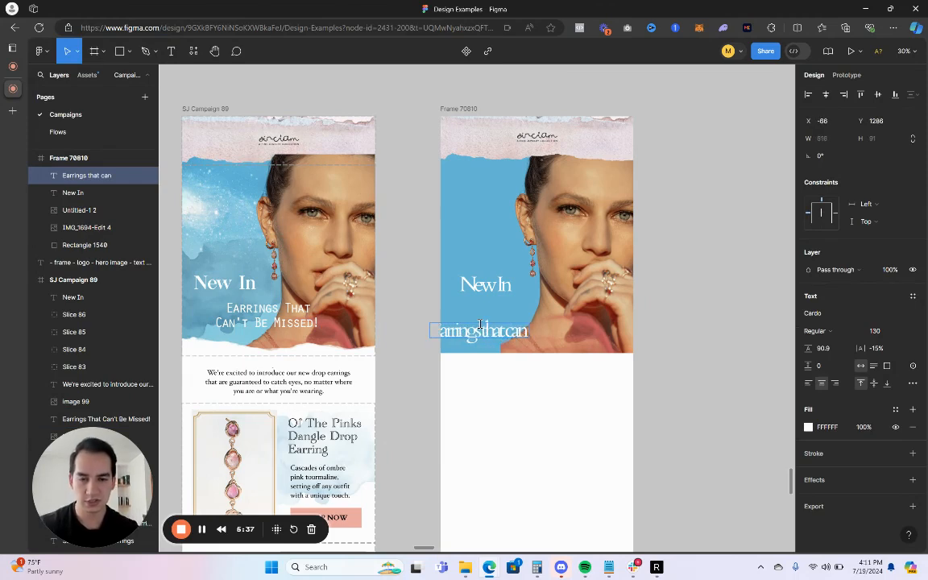
key("BackSpace")
key("BackSpace")
key("BackSpace")
key("BackSpace")
key("BackSpace")
key("BackSpace")
key("BackSpace")
key("BackSpace")
key("BackSpace")
key("BackSpace")
key("BackSpace")
key("BackSpace")
key("BackSpace")
key("BackSpace")
key("BackSpace")
key("BackSpace")
key("BackSpace")
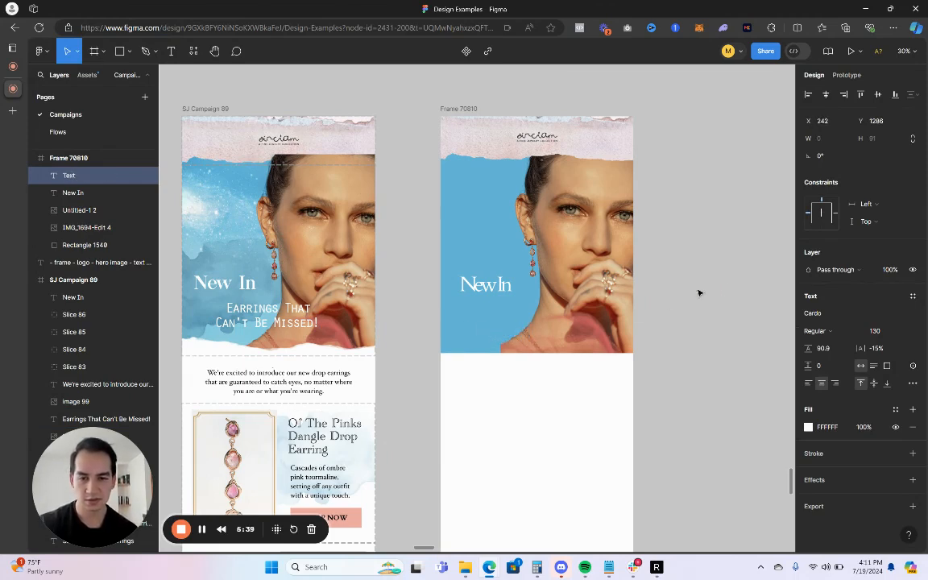
- Copy the "Earrings That Can't Be Missed!" subheading from SJ Campaign 89 to just below "New In" in the new frame
left_click(698, 293)
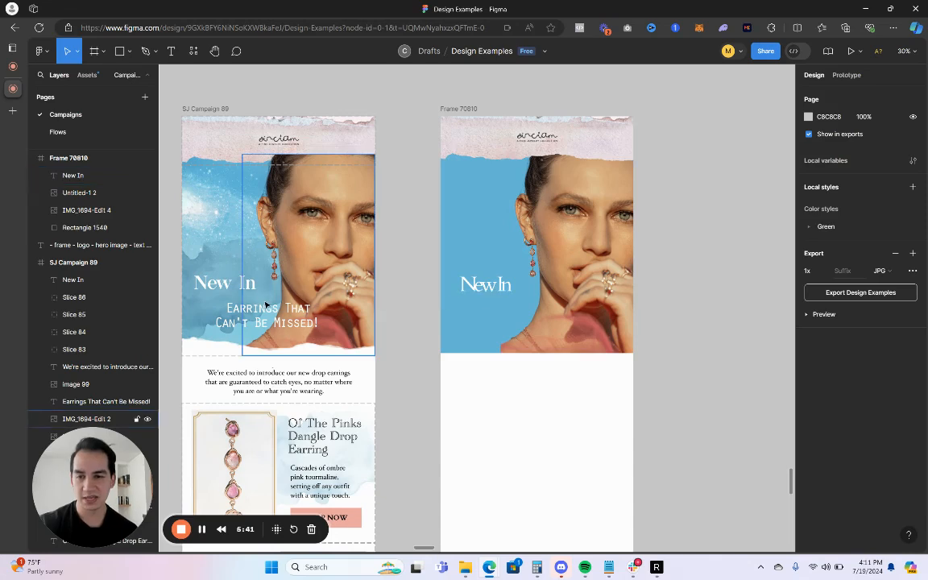
left_click(282, 327)
key("ctrl+d")
left_click_drag(283, 327, 547, 333)
left_click(662, 290)
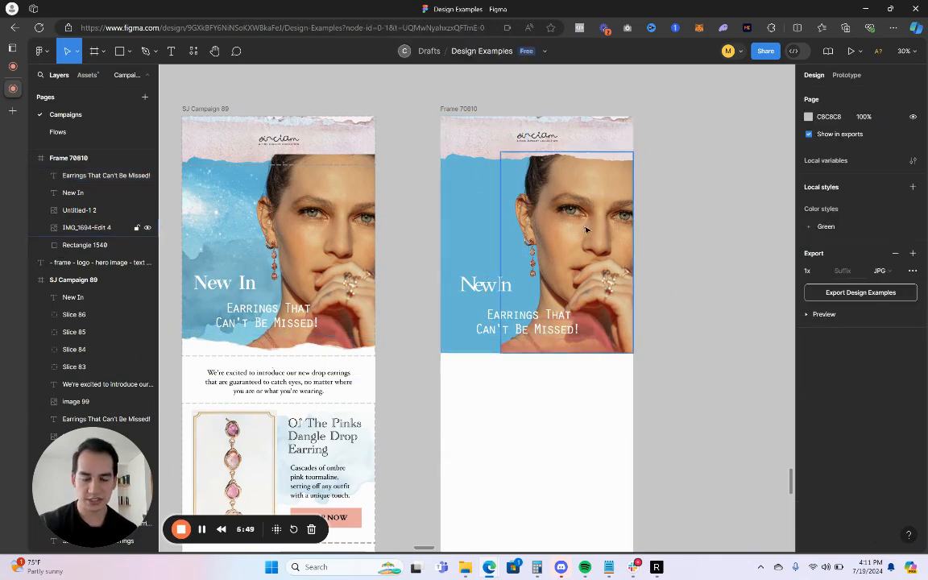
- Copy the white torn-paper strip from SJ Campaign 89 over the lower edge of the new frame's hero section
left_click(219, 354)
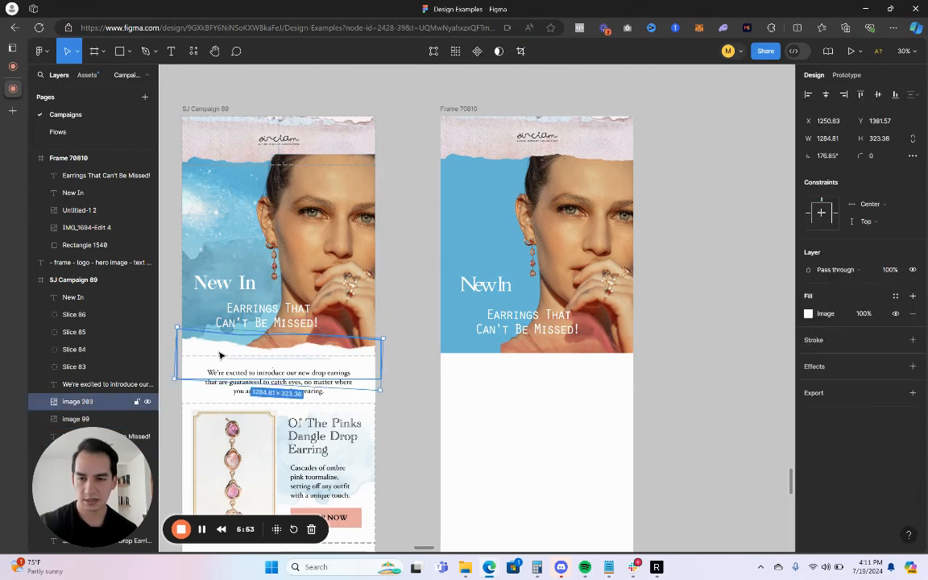
left_click_drag(219, 355, 701, 219, "alt")
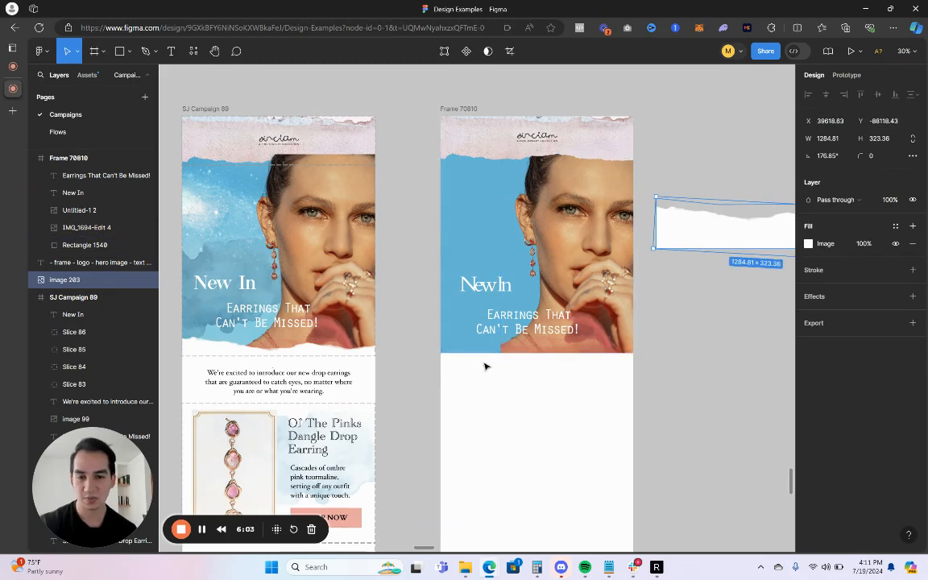
left_click_drag(671, 206, 522, 358)
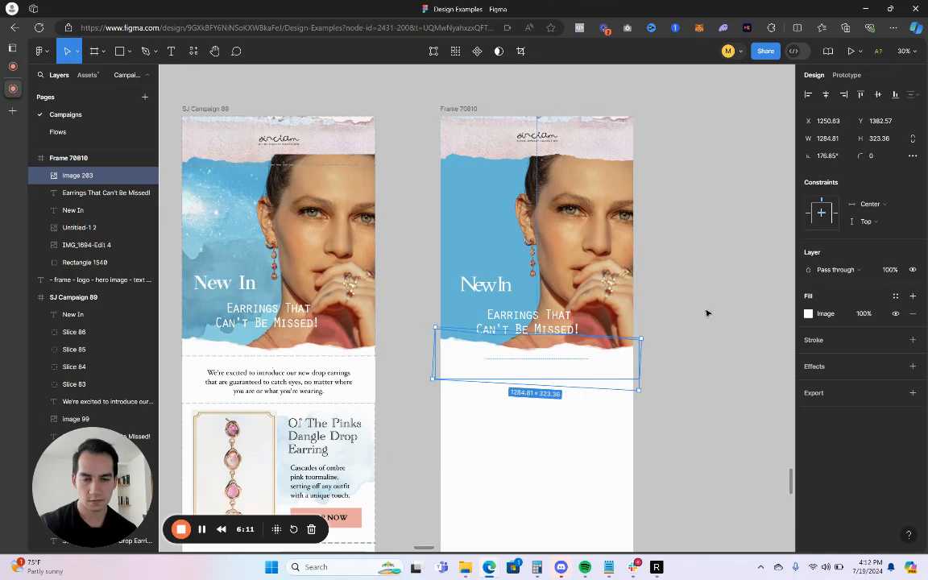
left_click(706, 313)
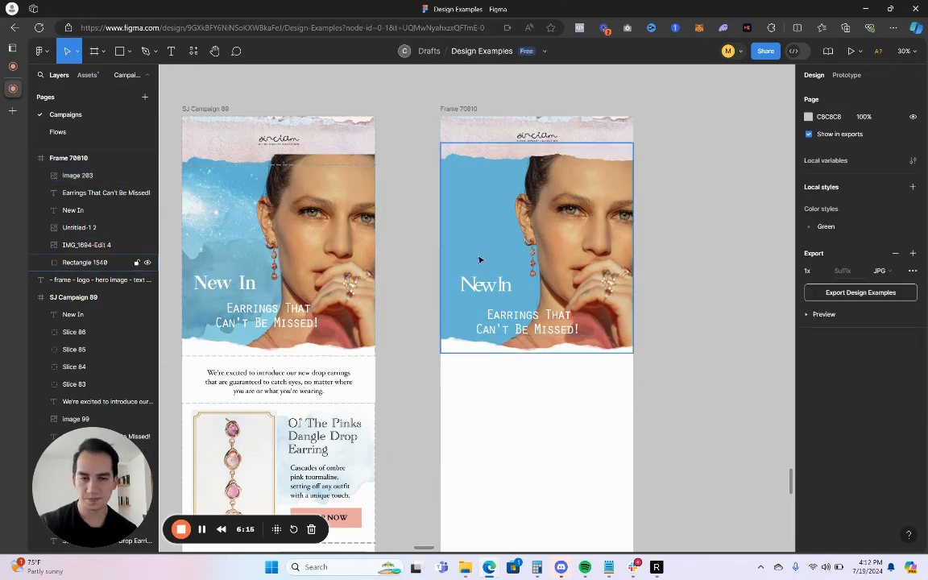
- Copy the starry overlay texture from SJ Campaign 89 onto the blue area of the new frame's hero section
left_click(204, 208)
key("ctrl+c")
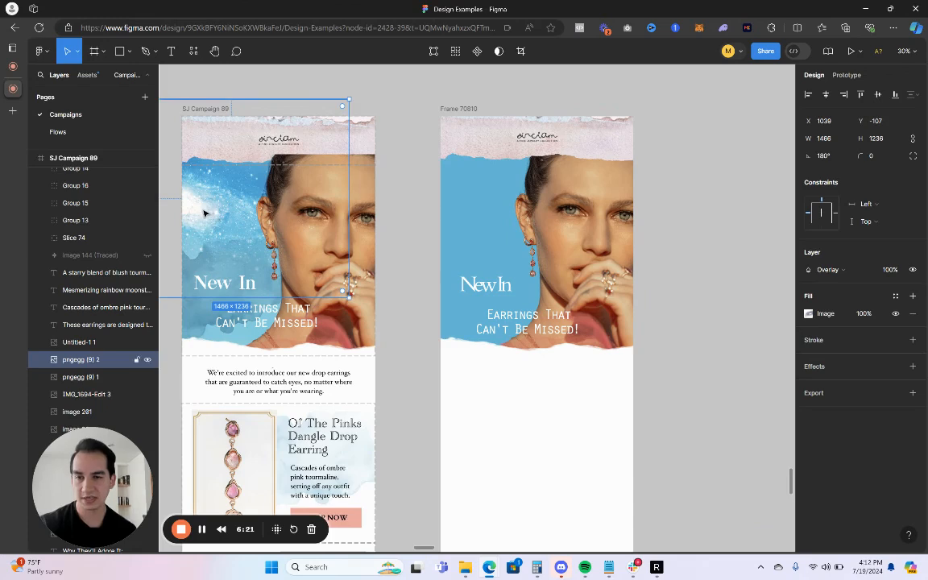
left_click(457, 218)
key("ctrl+v")
left_click_drag(457, 218, 477, 219)
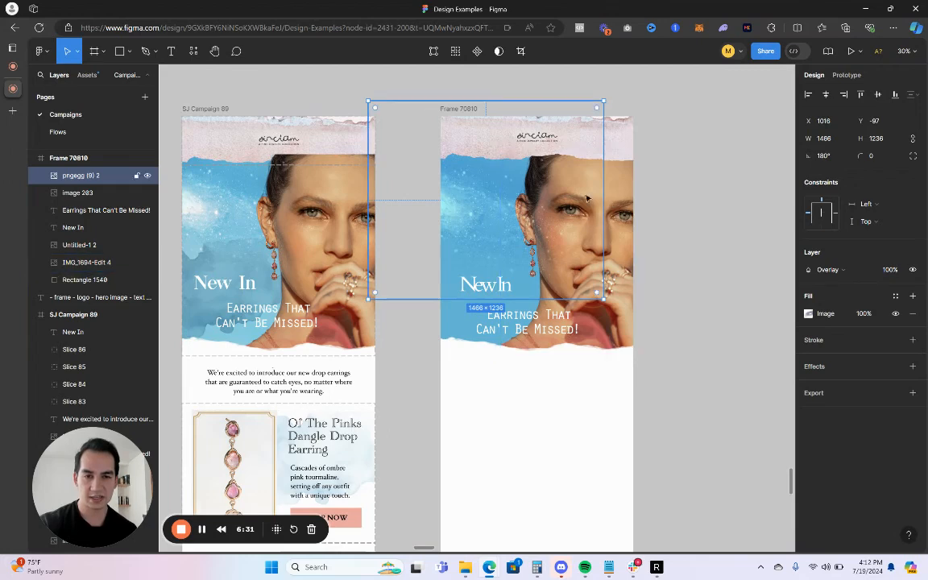
- Reorder the starry texture behind the portrait and text, and send the blue rectangle to the back beneath it
right_click(464, 214)
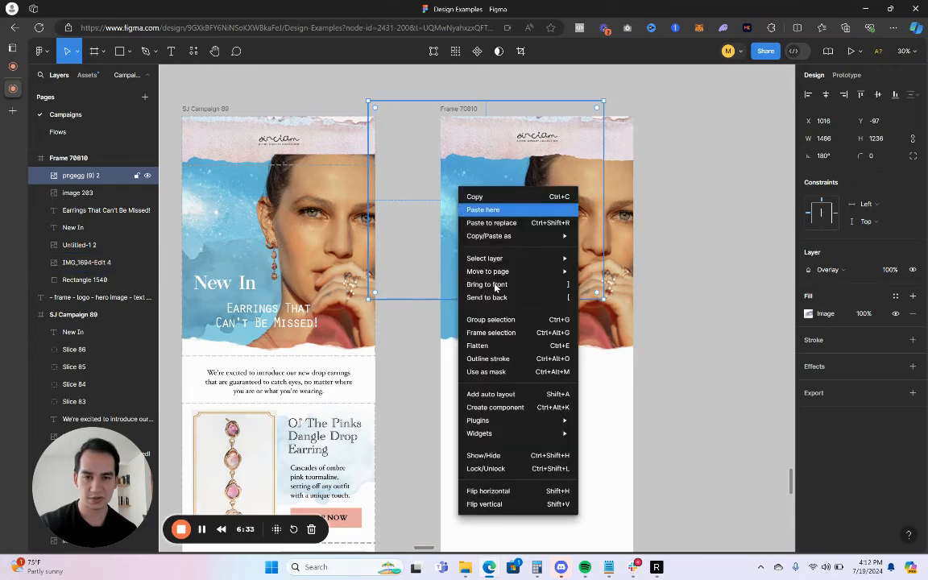
mouse_move(493, 275)
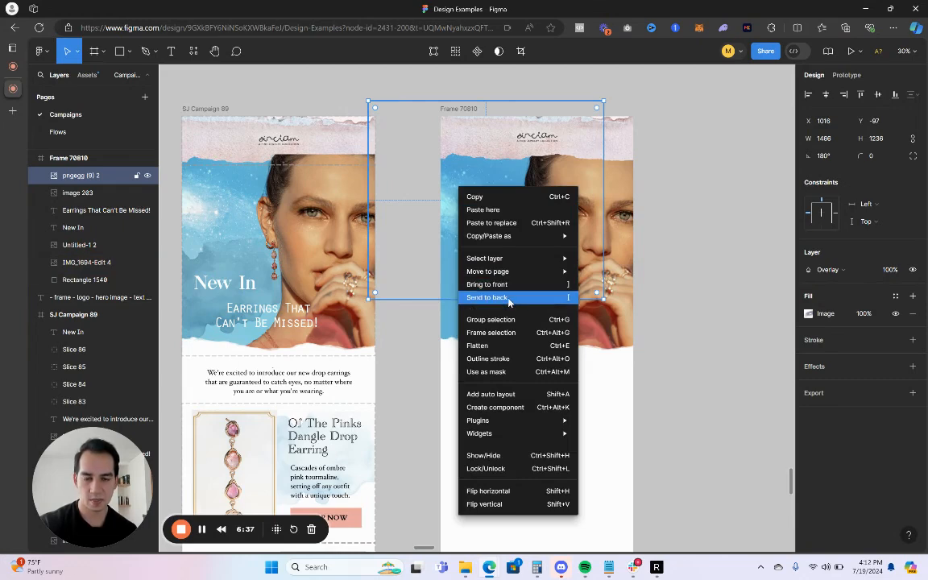
left_click(509, 298)
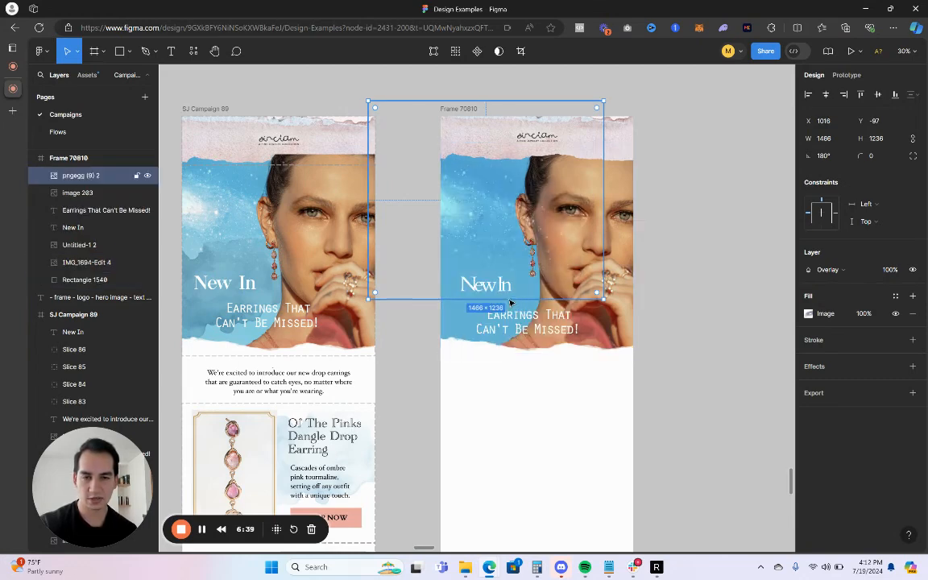
right_click(484, 188)
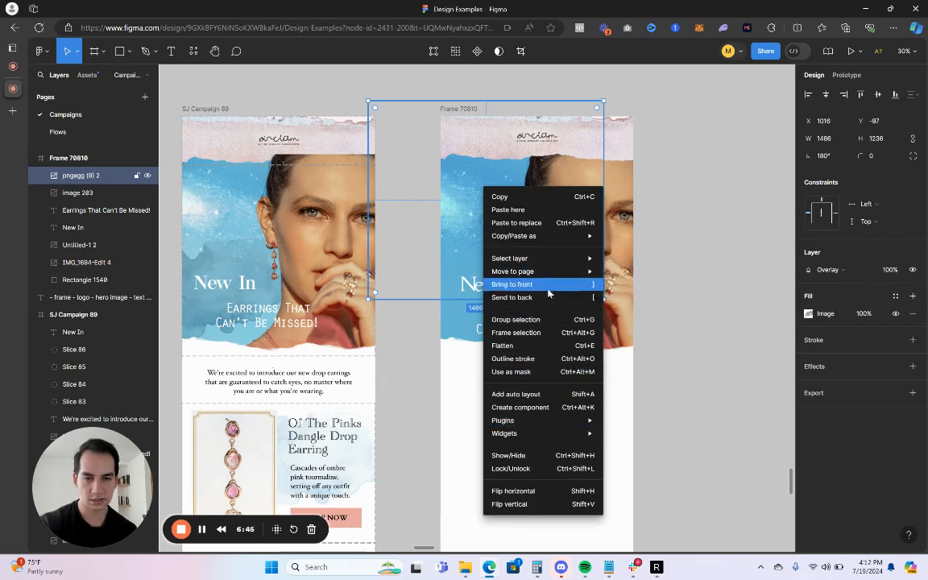
left_click(545, 298)
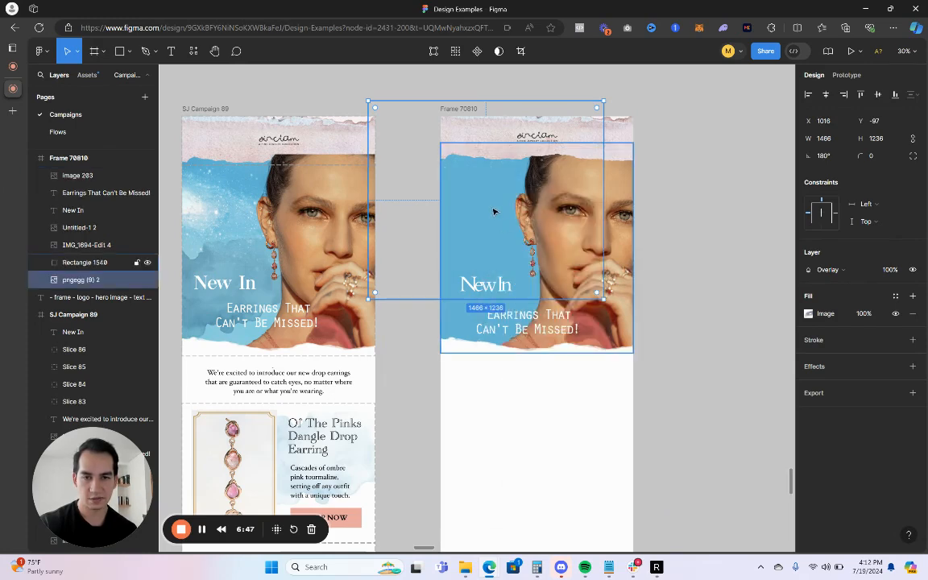
left_click(489, 210)
right_click(482, 210)
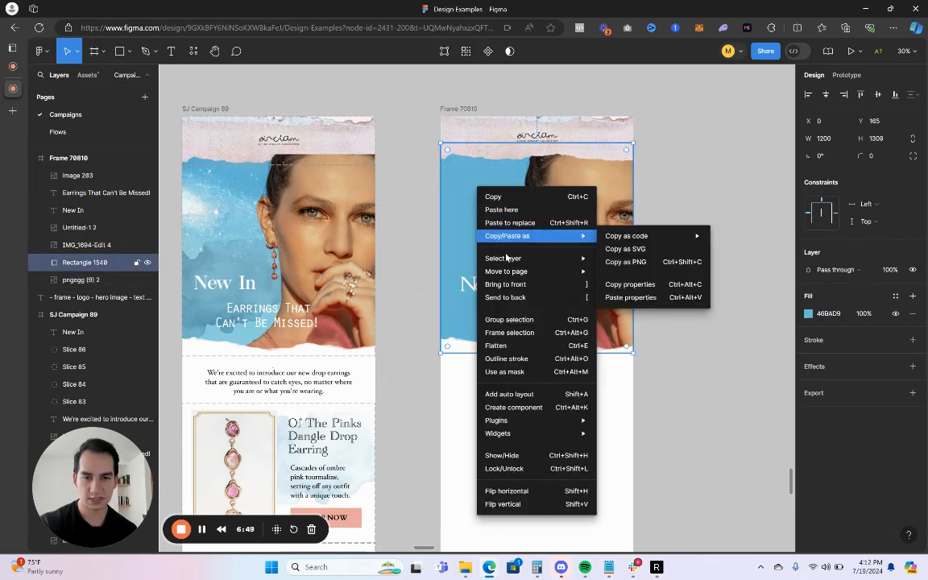
left_click(520, 297)
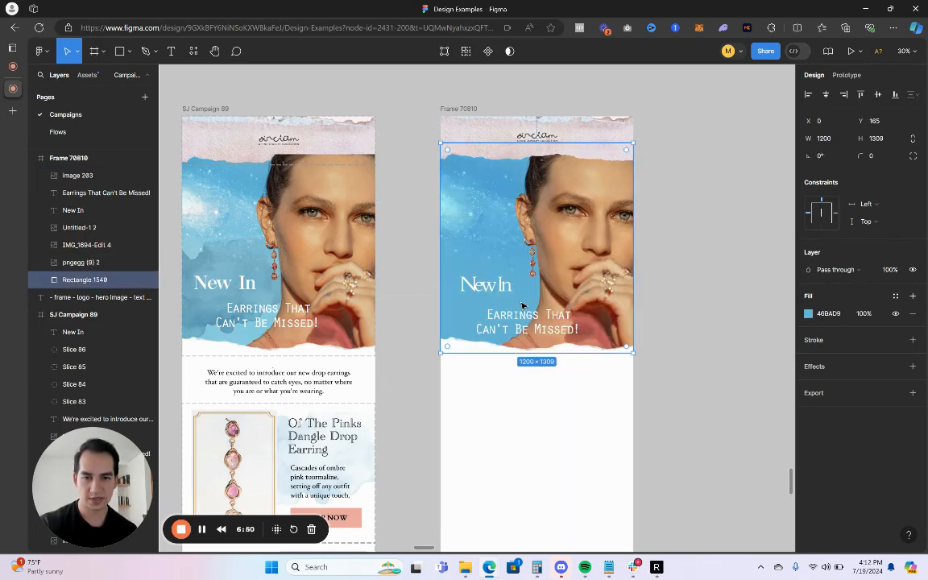
left_click(725, 235)
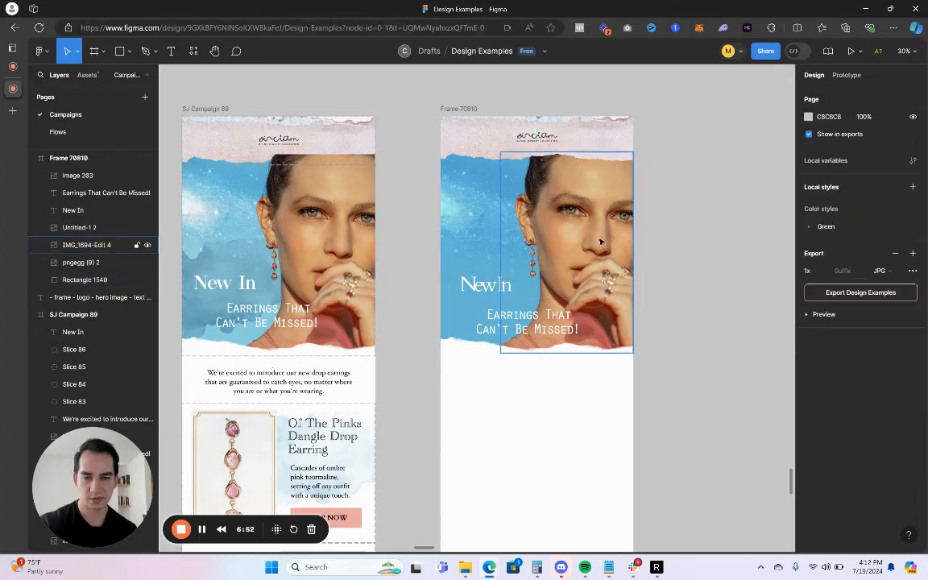
- Copy the rotated Multiply watercolor stain from SJ Campaign 89 onto the blue area behind "New In" in the new frame
left_click(191, 279)
key("ctrl+c")
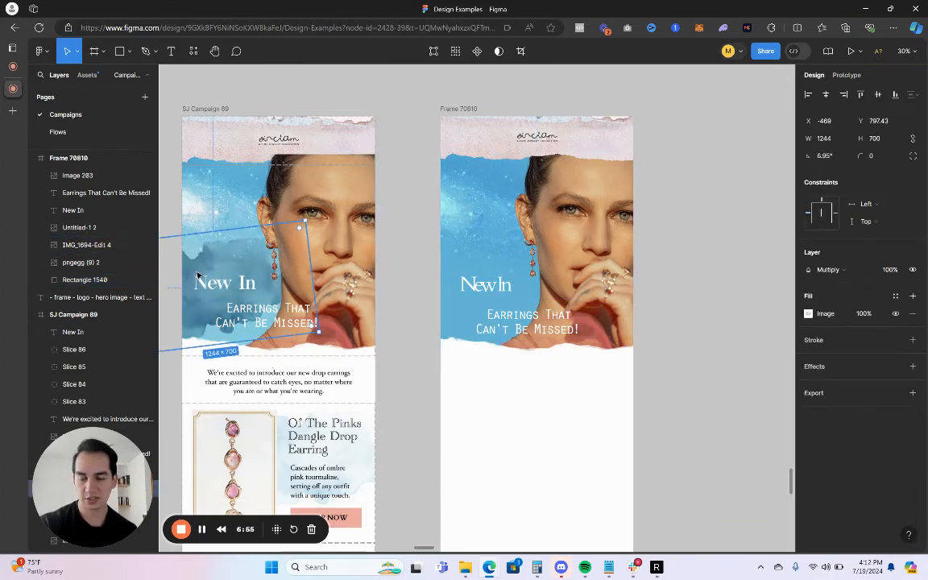
left_click(459, 283)
key("ctrl+v")
mouse_move(465, 301)
left_mouse_down()
mouse_move(476, 290)
mouse_move(457, 301)
left_mouse_up()
- Send the watercolor stain to the back, and send the blue rectangle to the back beneath it
right_click(456, 303)
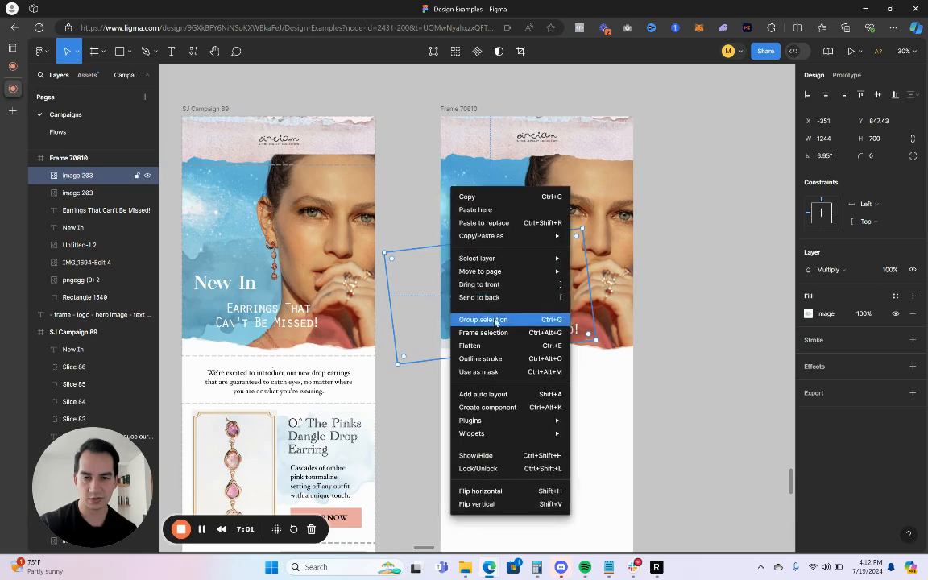
left_click(494, 298)
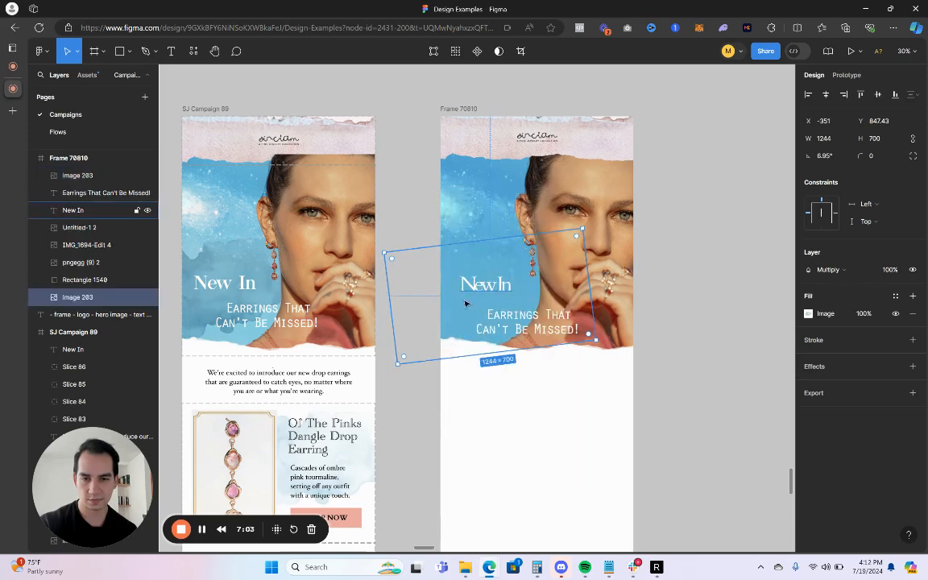
left_click(712, 268)
right_click(451, 315)
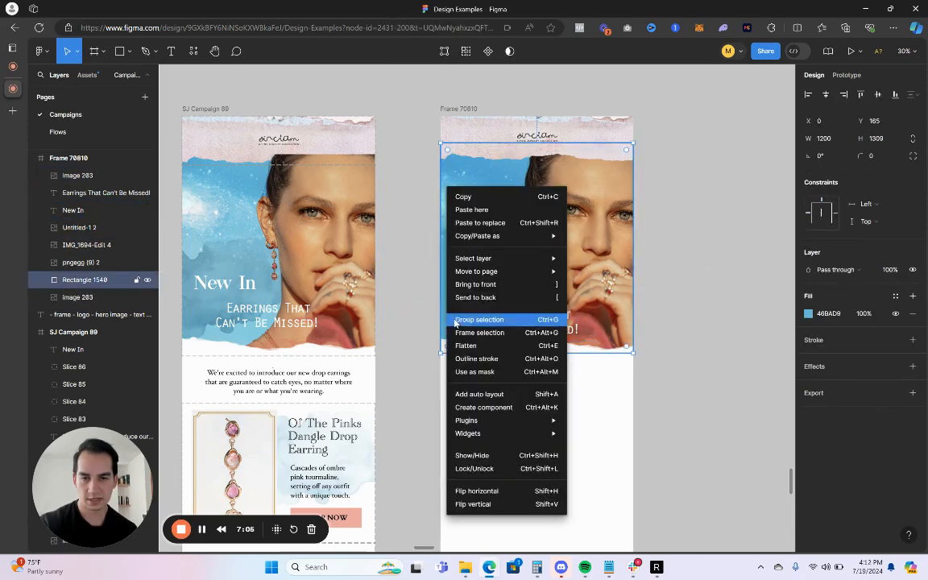
left_click(493, 297)
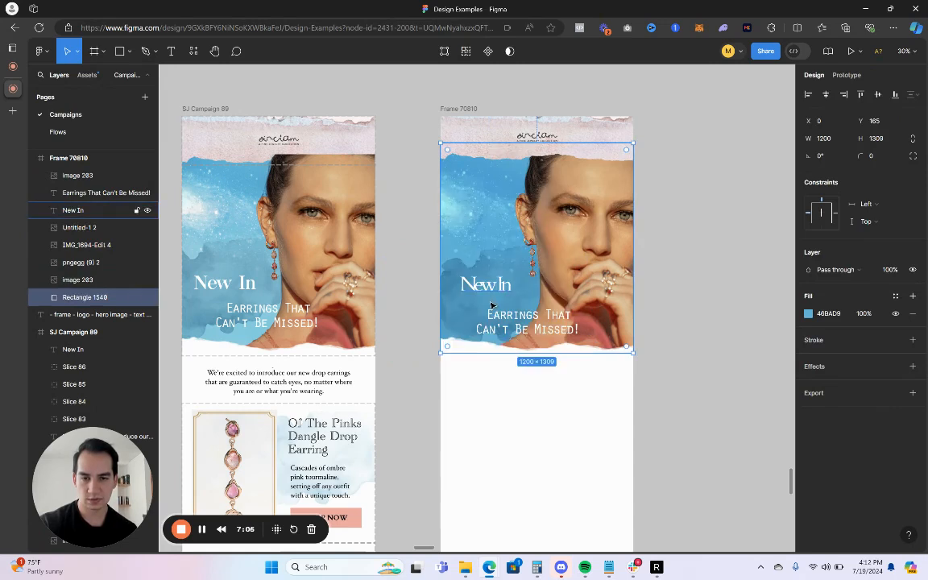
left_click(671, 282)
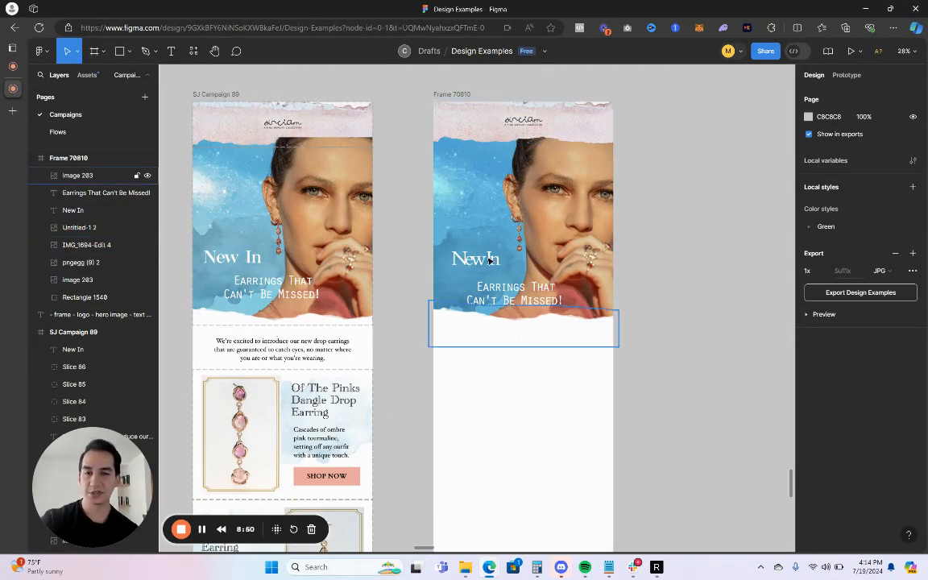
- Examine the layout of SJ Campaign 89's intro text, three product sections and closing section
scroll(450, 286, "down", 1)
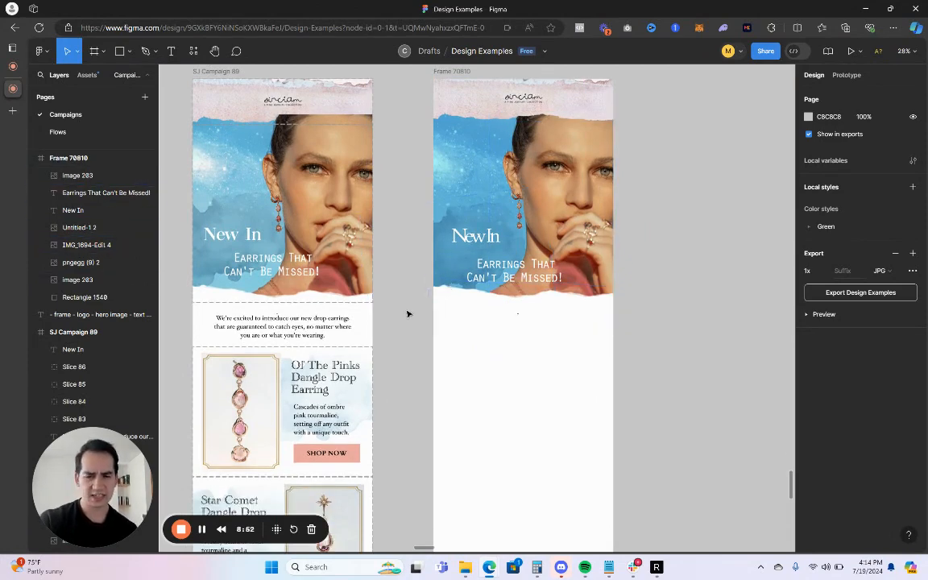
left_click_drag(397, 319, 438, 266)
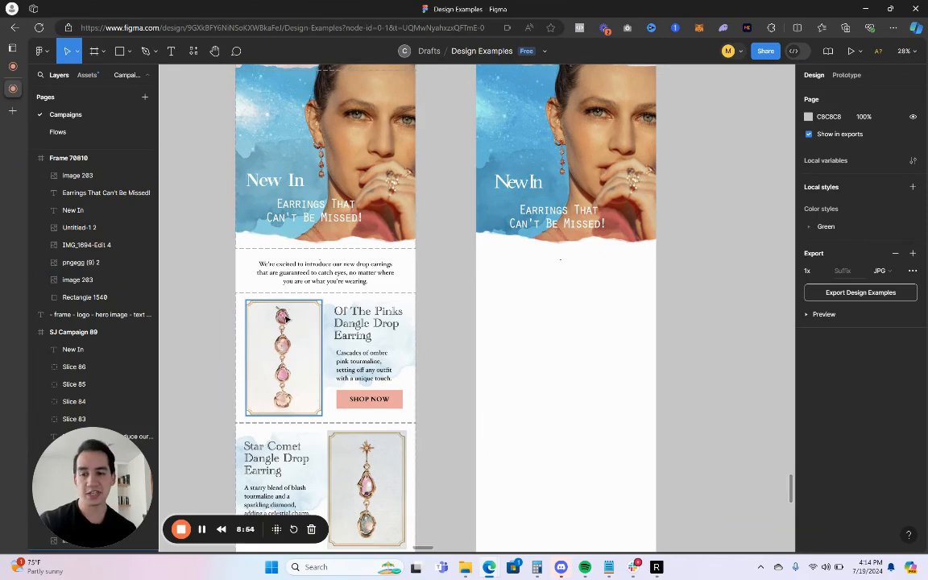
left_click_drag(449, 319, 378, 277)
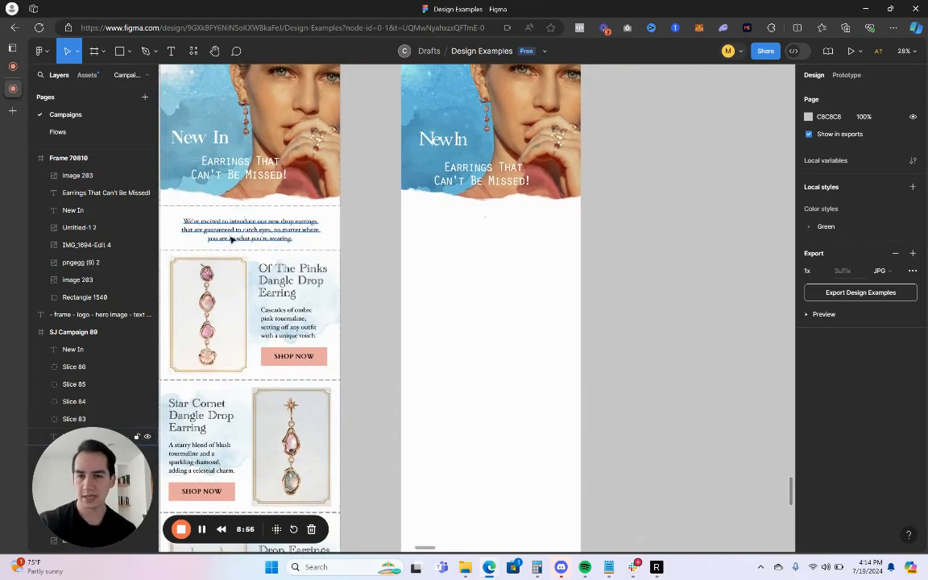
left_click_drag(231, 239, 287, 220)
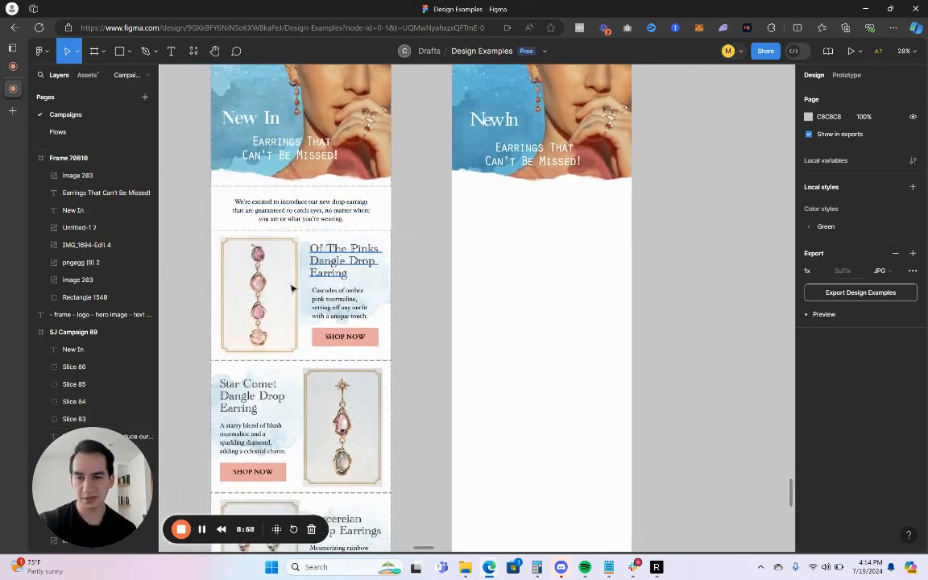
scroll(274, 266, "down", 4)
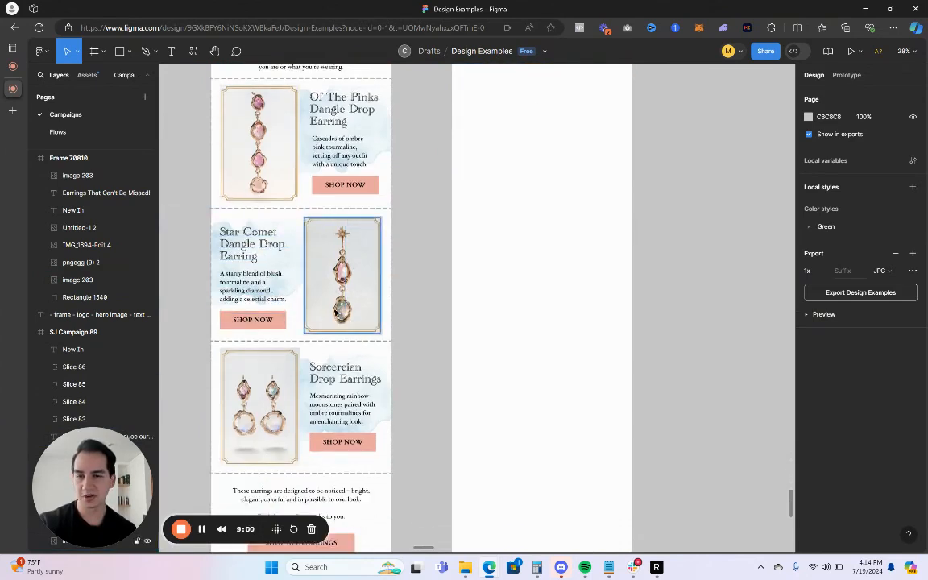
scroll(337, 313, "down", 1)
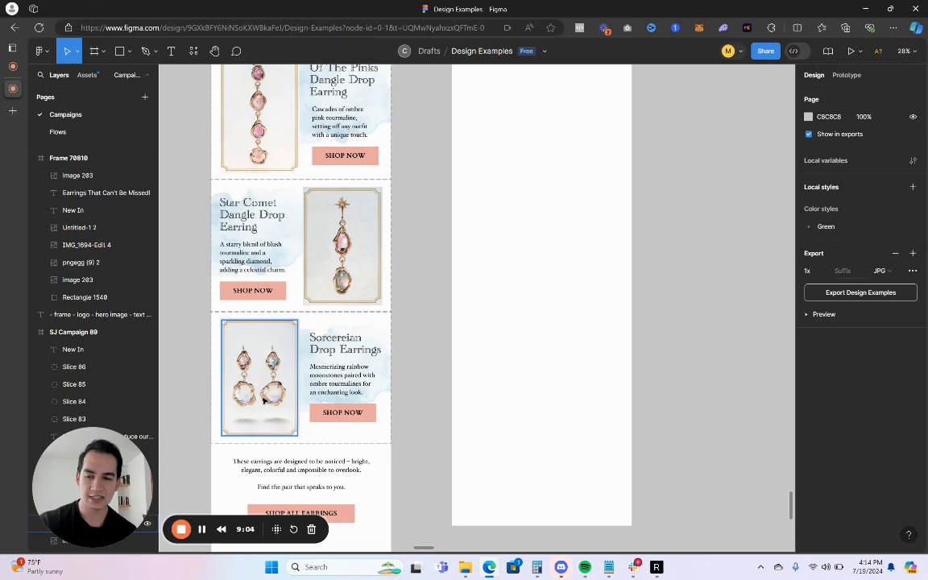
scroll(261, 401, "up", 4)
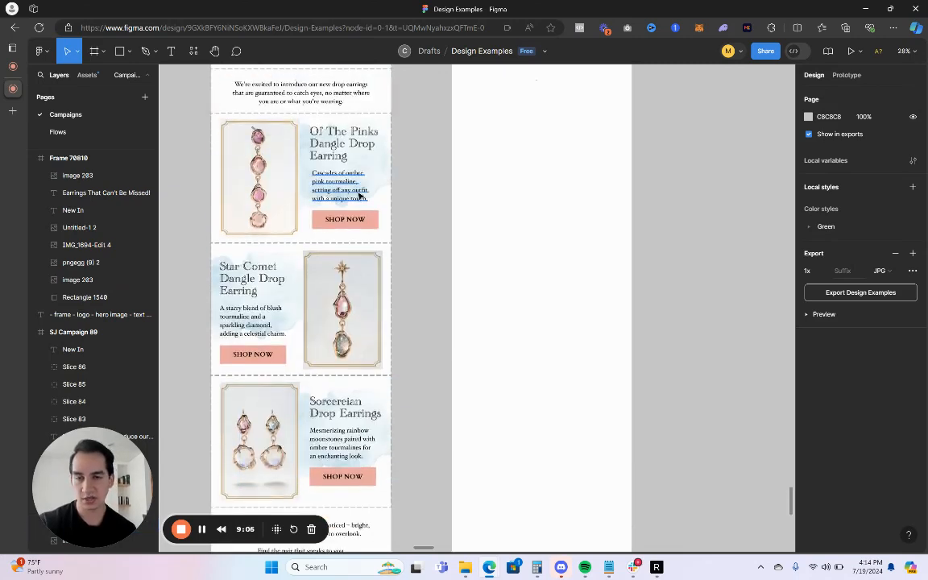
scroll(298, 167, "up", 1)
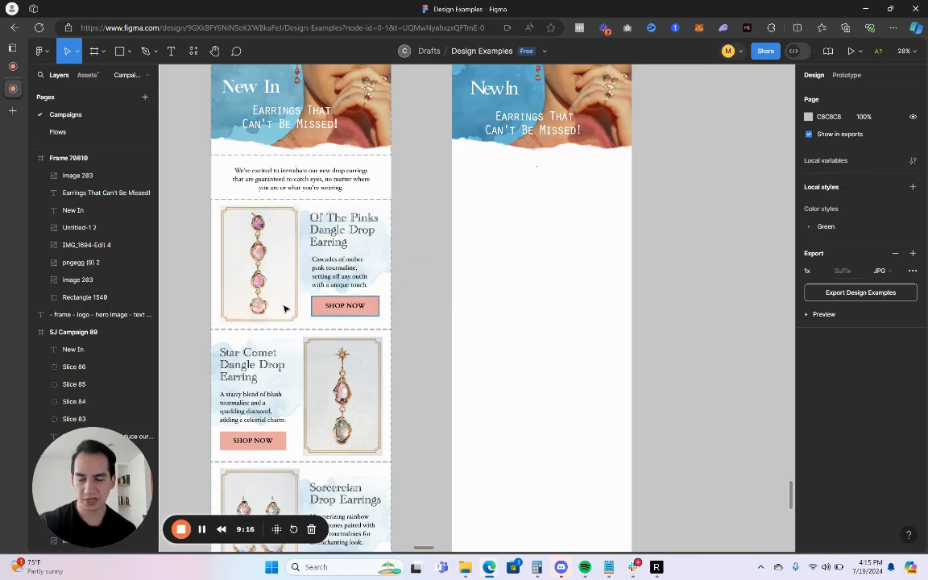
scroll(237, 257, "up", 5)
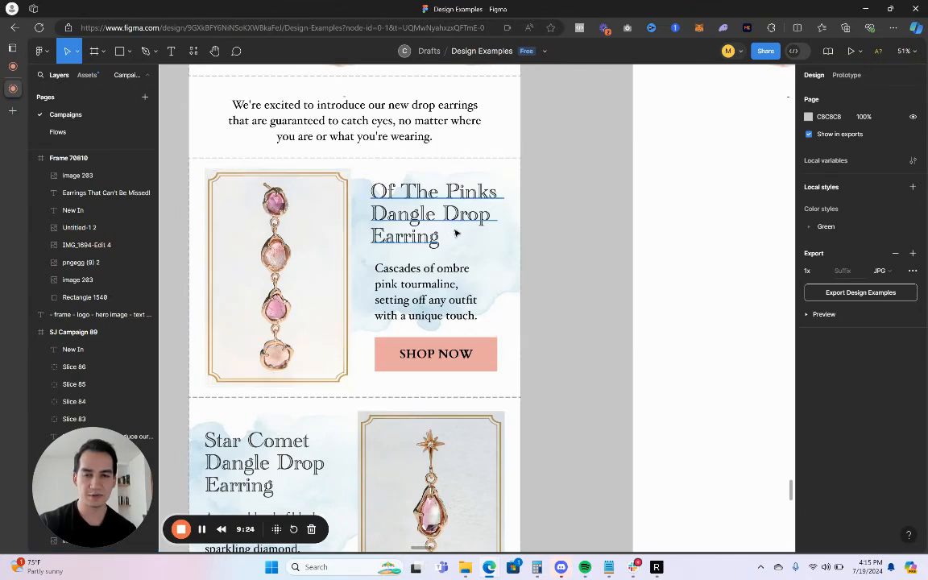
- Inspect the watercolor background, heading text and button of the "Of The Pinks Dangle Drop Earring" section
left_click(498, 274)
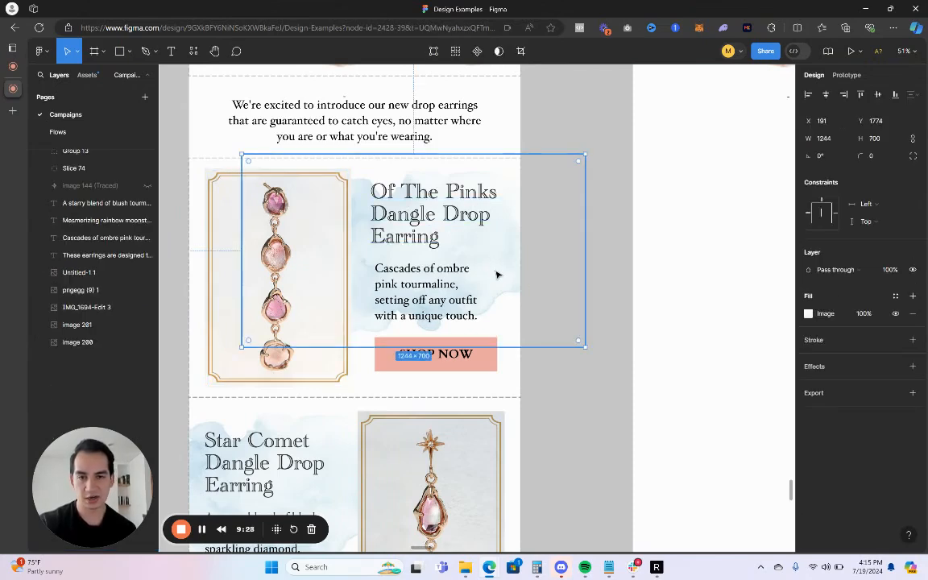
left_click(562, 127)
left_click(474, 192)
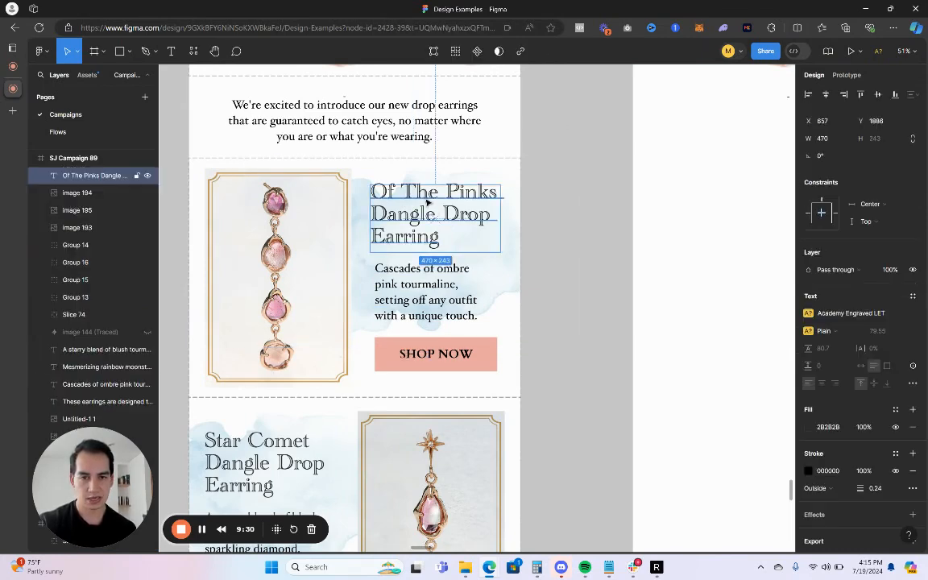
left_click(556, 157)
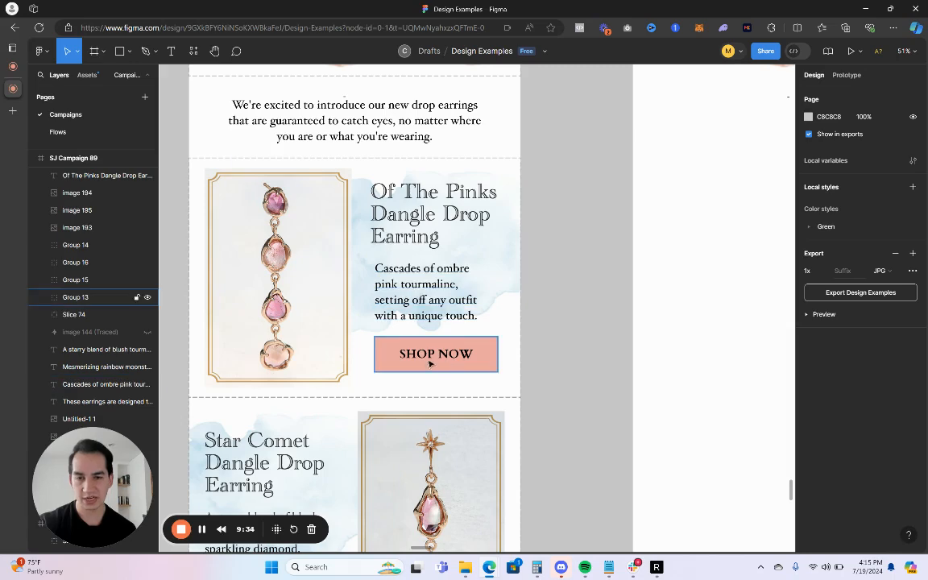
scroll(602, 256, "down", 3)
scroll(594, 265, "down", 1)
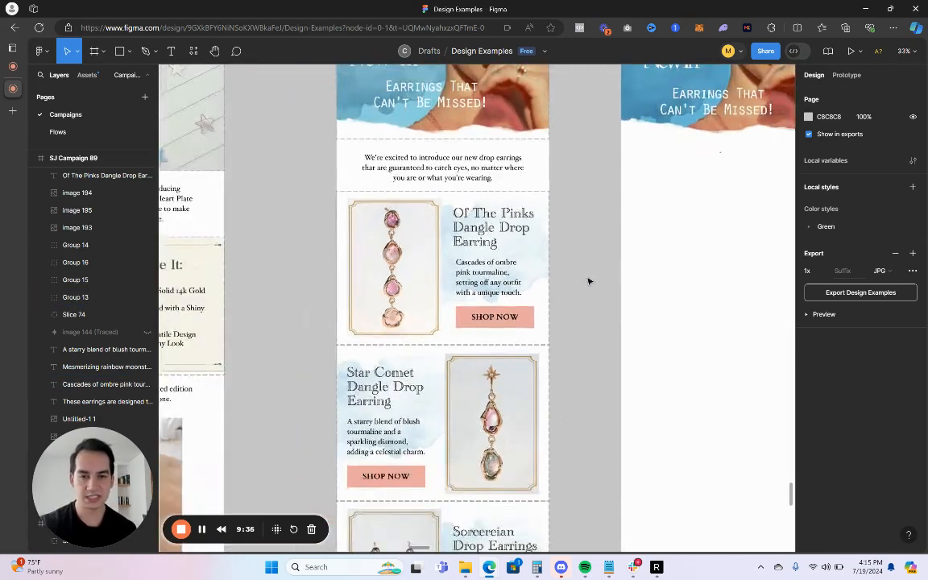
- Copy the pink SHOP NOW button from the "Of The Pinks Dangle Drop Earring" section into the new frame, below the hero
left_click_drag(588, 279, 438, 305)
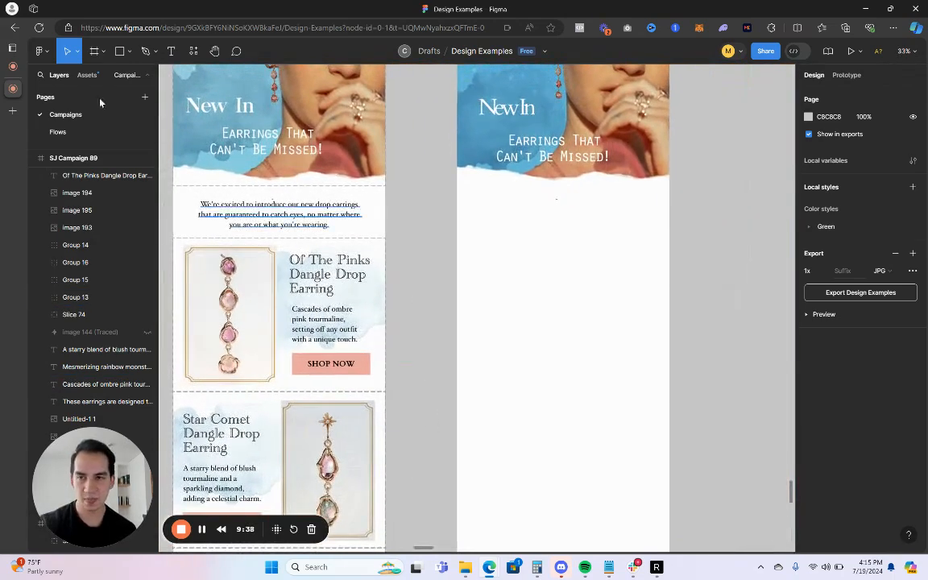
left_click(120, 54)
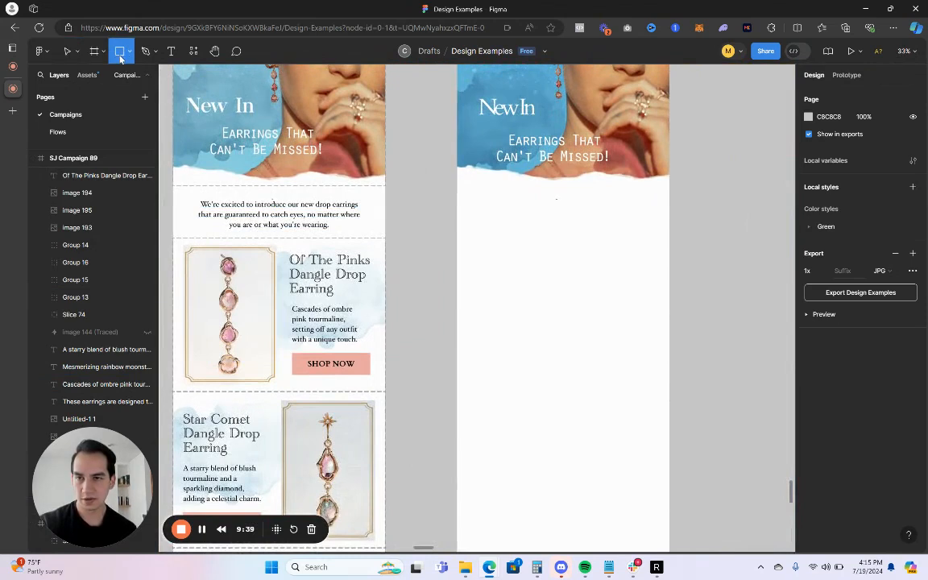
left_click(67, 51)
left_click(337, 367)
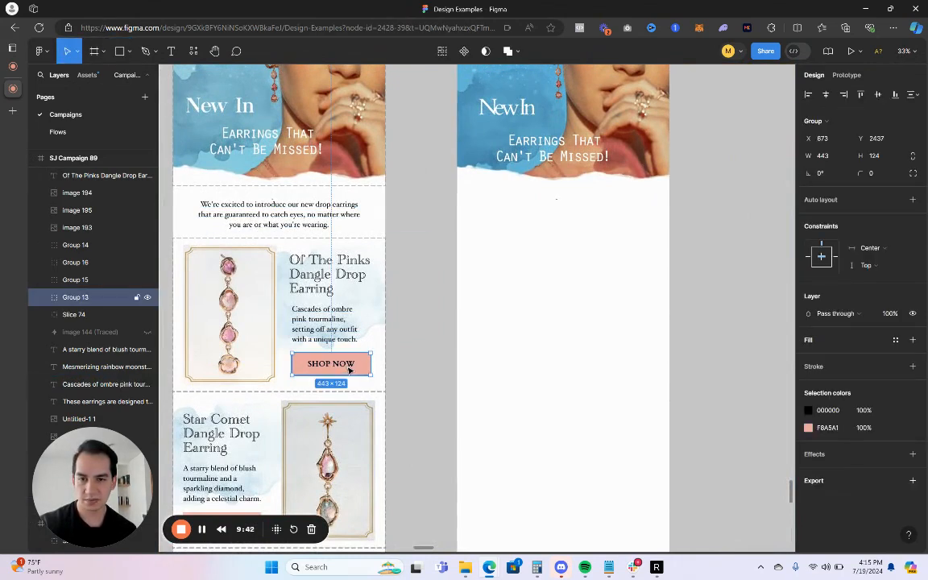
left_click_drag(337, 367, 563, 247)
left_click(682, 252)
- Draw a rectangle about 440 × 136 below the copied SHOP NOW button in the new frame
scroll(651, 244, "right", 2)
left_click(129, 51)
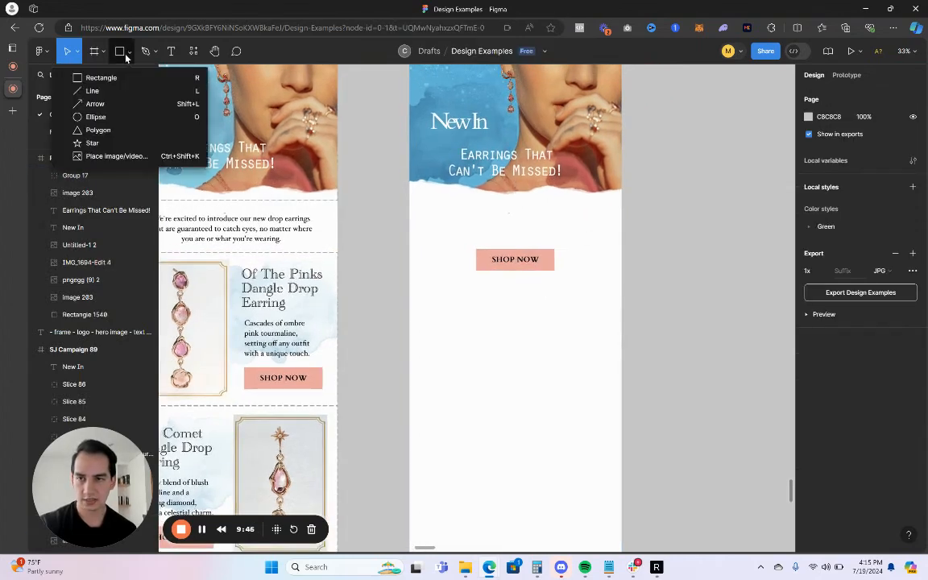
left_click(90, 73)
left_click_drag(477, 296, 555, 320)
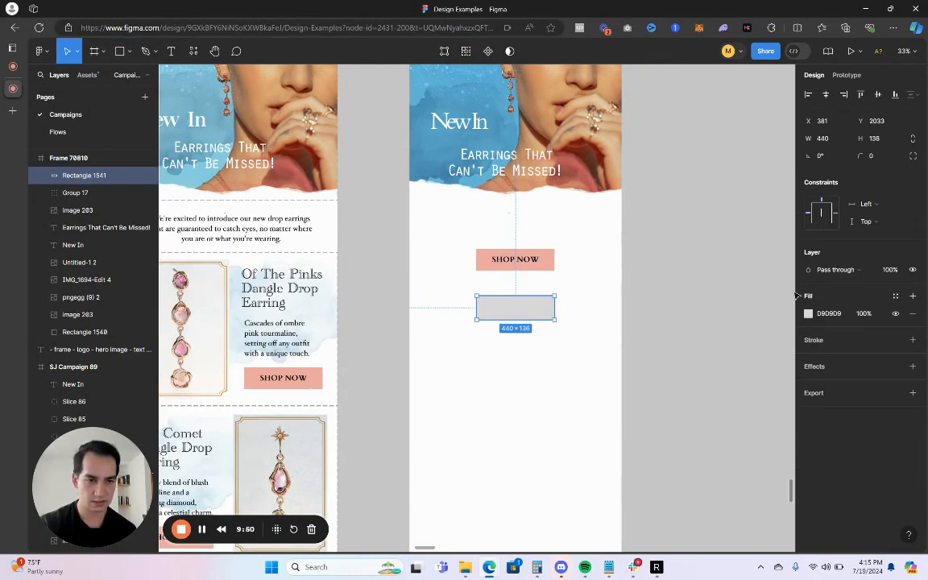
- Fill the new rectangle with the pink F8A5A1 sampled from the SHOP NOW button above it
left_click(809, 313)
left_click(681, 425)
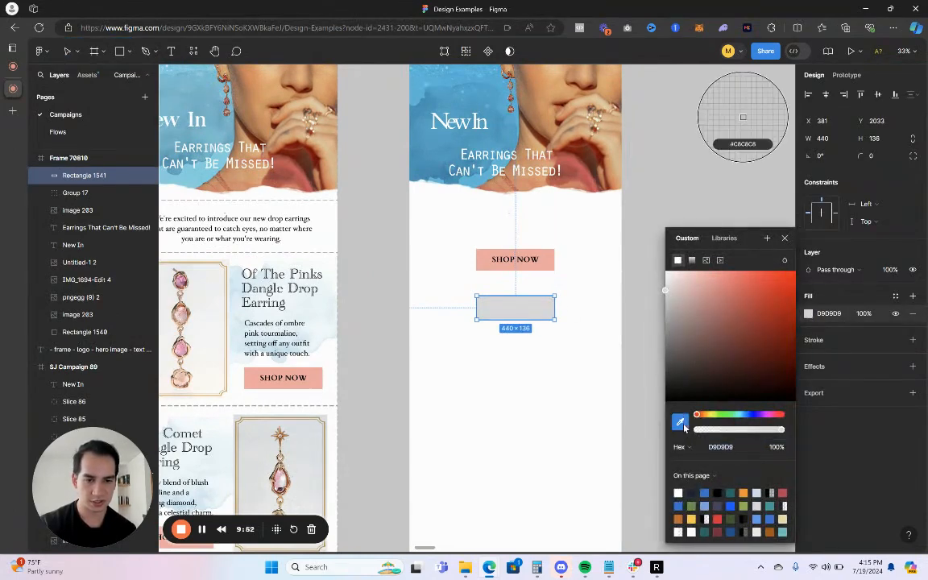
left_click(491, 259)
left_click(647, 209)
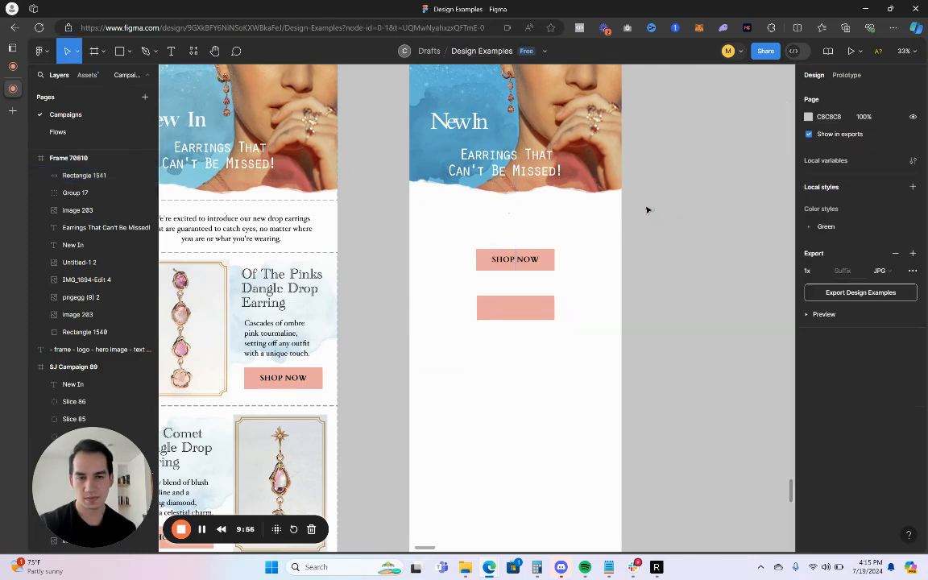
left_click(511, 307)
left_click(808, 313)
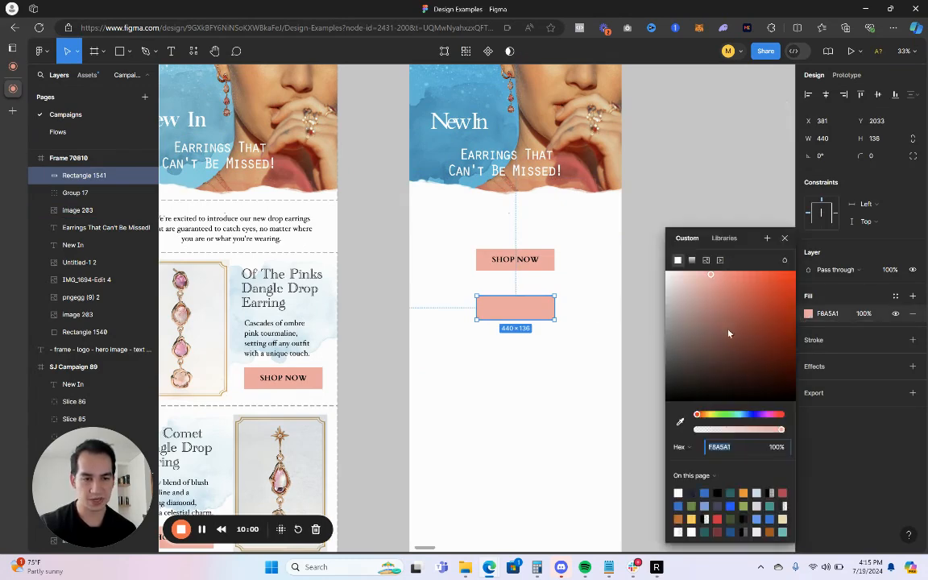
left_click(755, 197)
- Add the text "SHOP NOW" and center it on the new pink rectangle
scroll(532, 334, "up", 5)
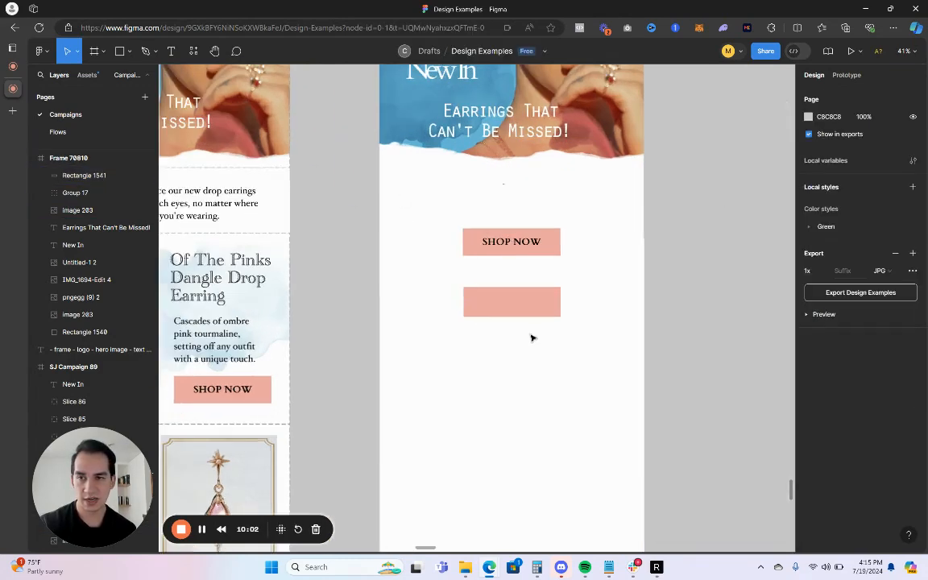
left_click(171, 51)
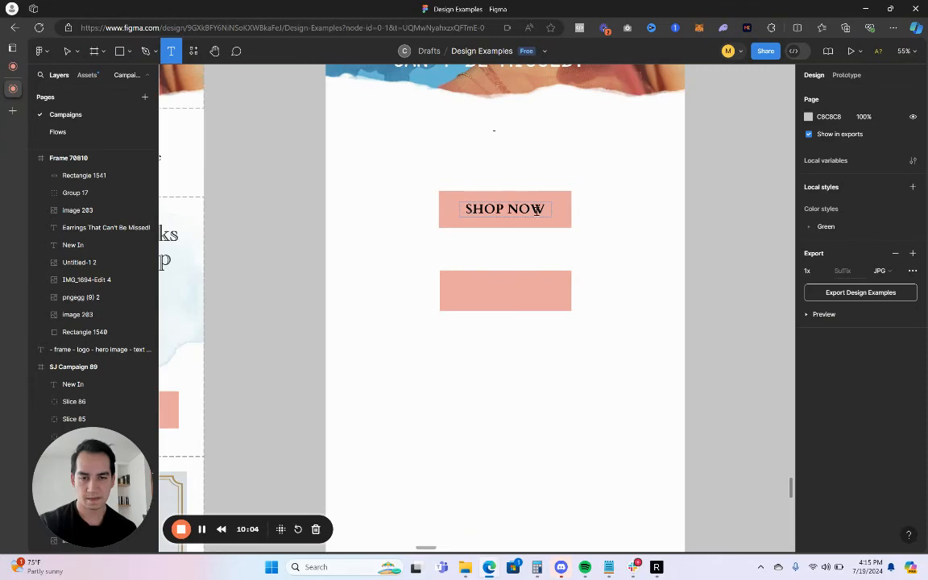
left_click(468, 293)
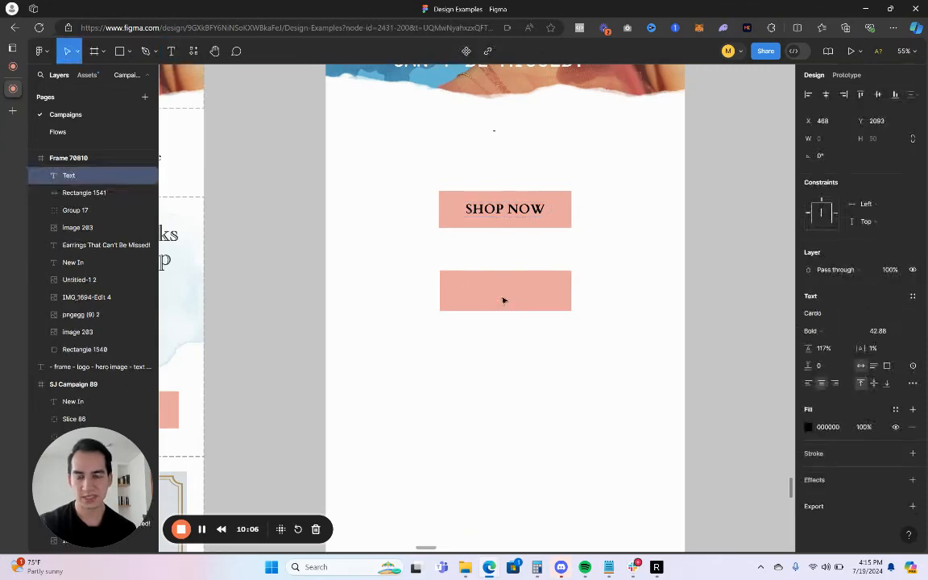
type("SHOP NOW")
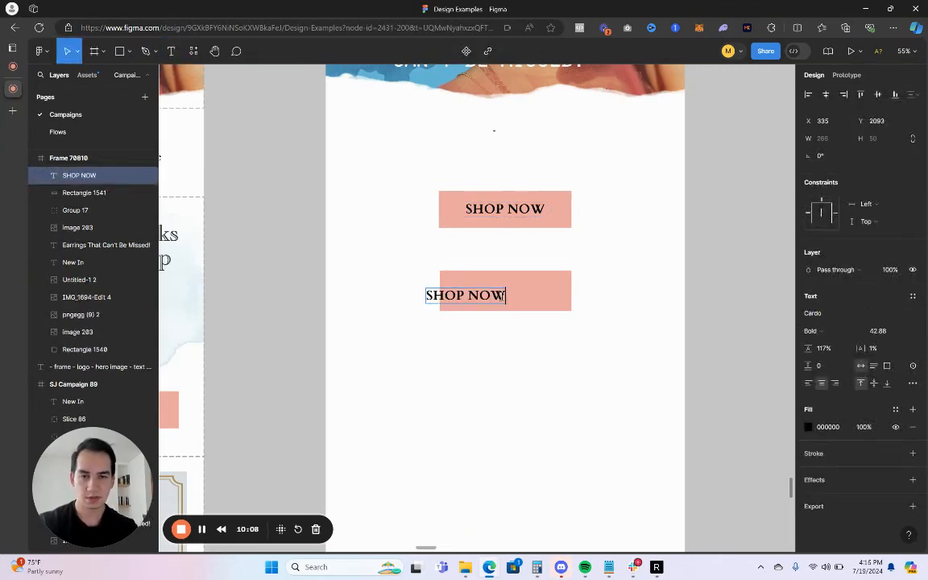
key("Escape")
left_click_drag(473, 298, 508, 290)
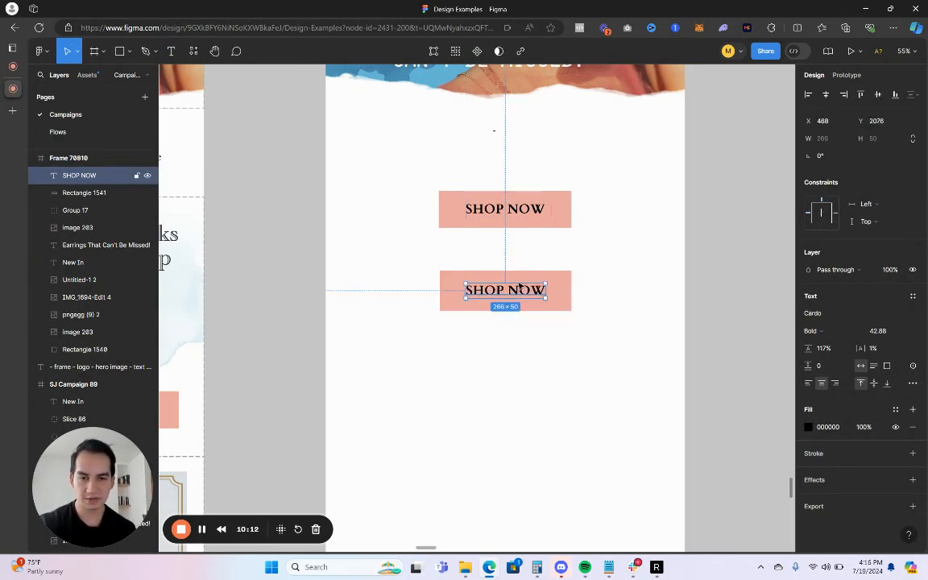
left_click(715, 240)
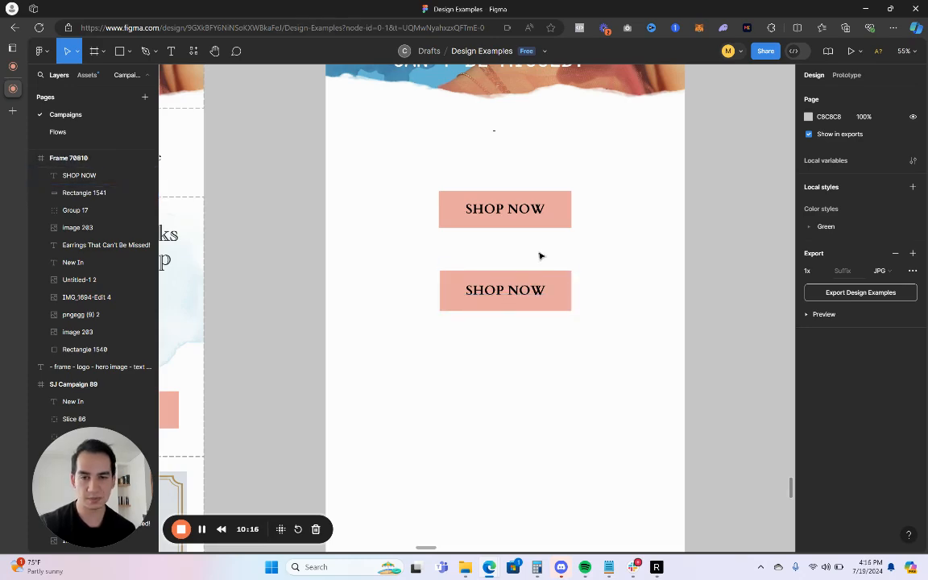
- Round the corners of the lower SHOP NOW button's rectangle, trying a radius of 20 and settling on 30
scroll(540, 254, "down", 5)
scroll(535, 267, "up", 2)
scroll(532, 270, "up", 2)
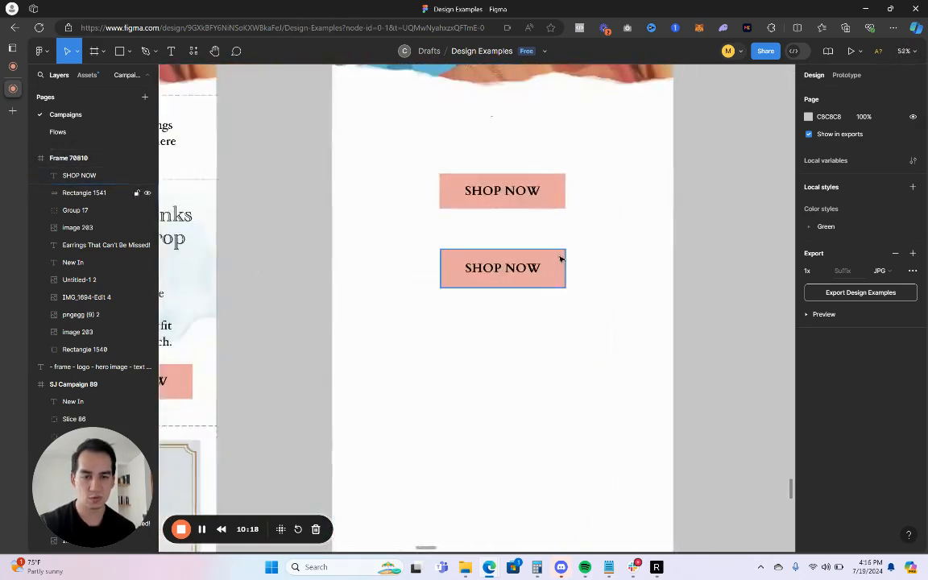
left_click(557, 263)
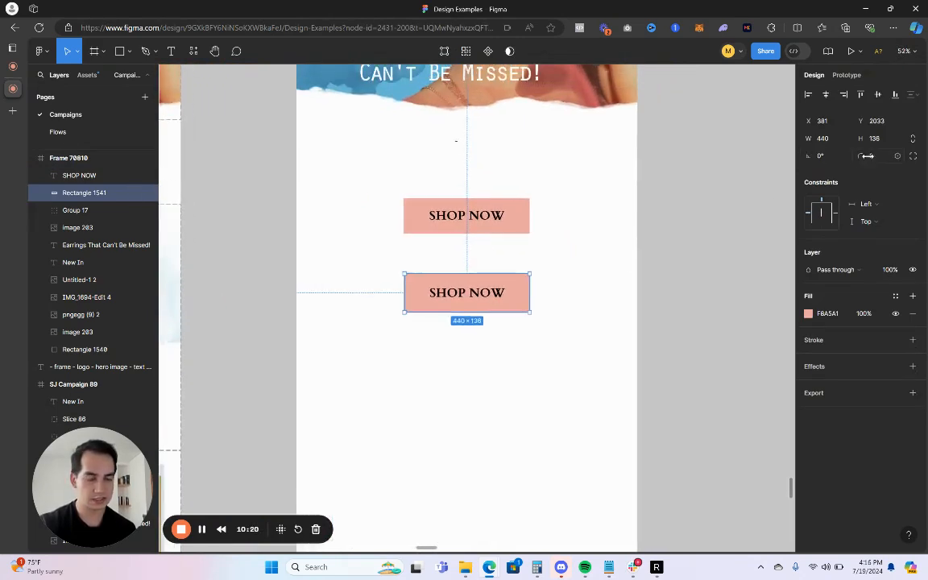
left_click(877, 158)
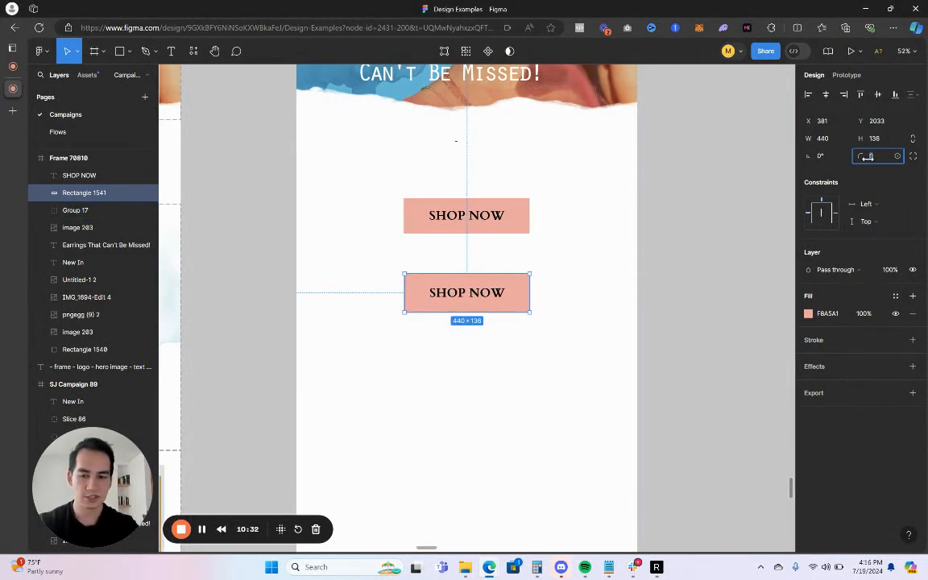
type("20")
key("Return")
left_click(699, 245)
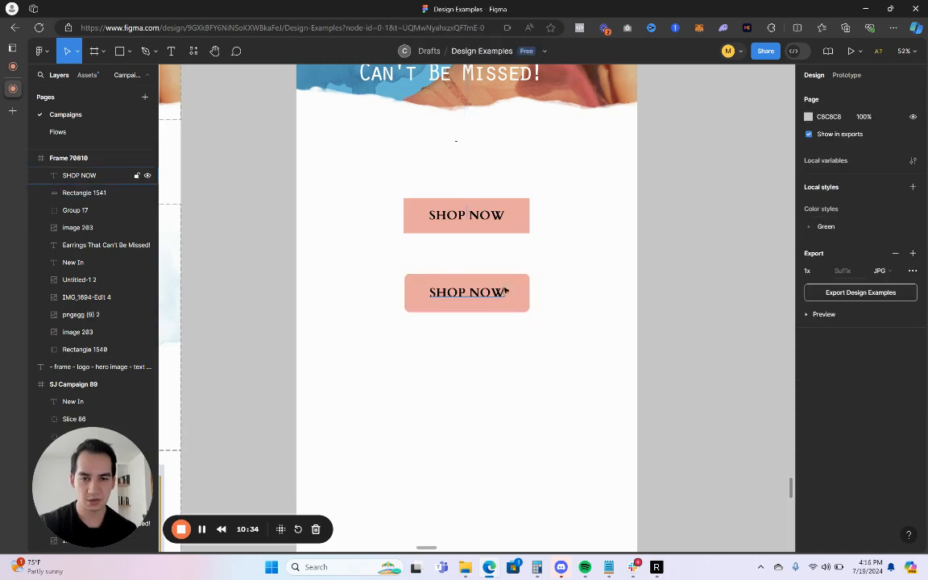
left_click(515, 287)
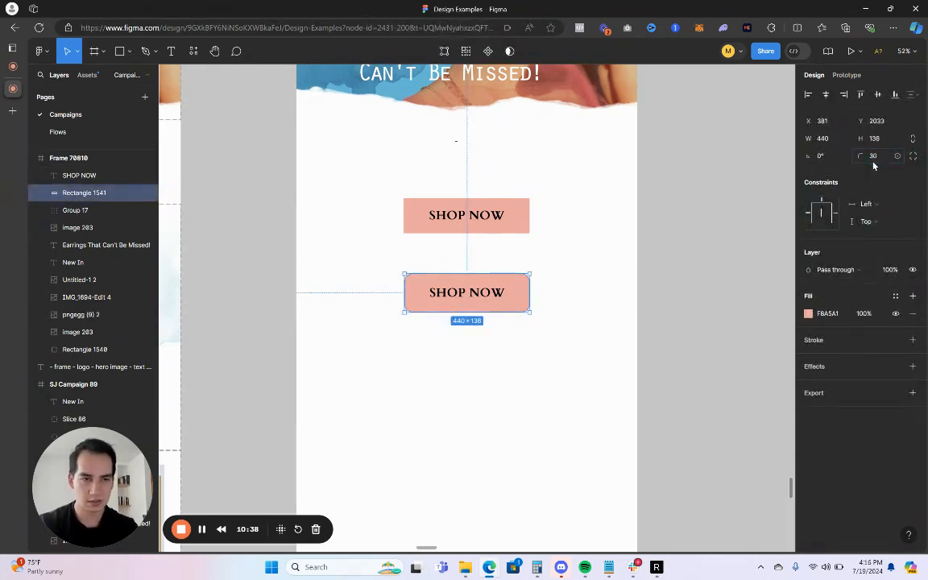
left_click(393, 288)
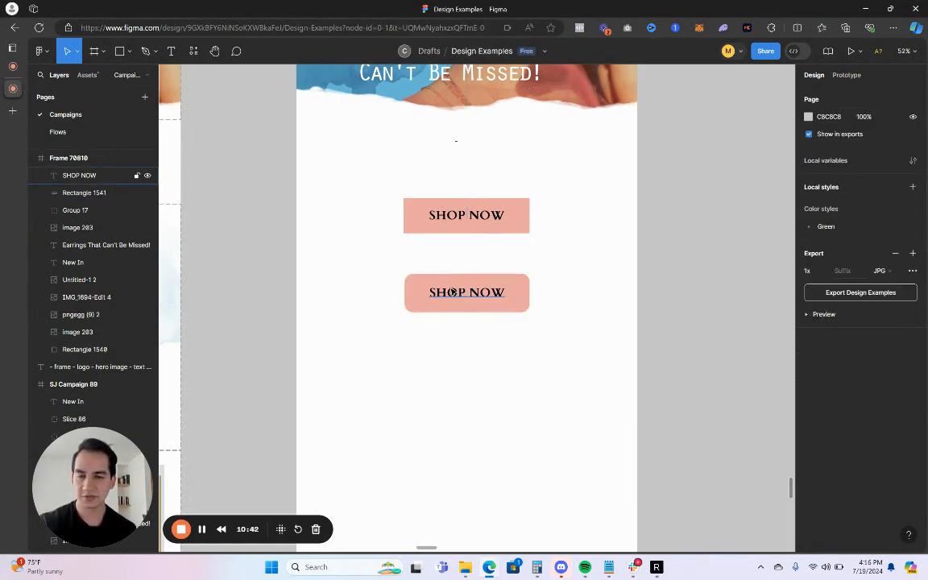
- Compare the new frame with SJ Campaign 89 and review the design element checklist beside it
scroll(469, 292, "down", 1)
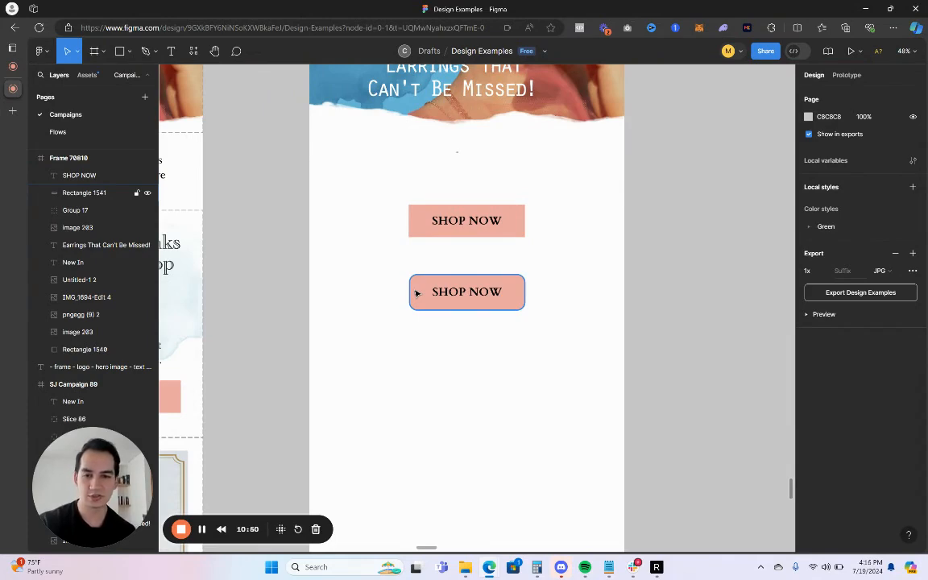
scroll(447, 297, "down", 5)
left_click_drag(406, 321, 467, 194)
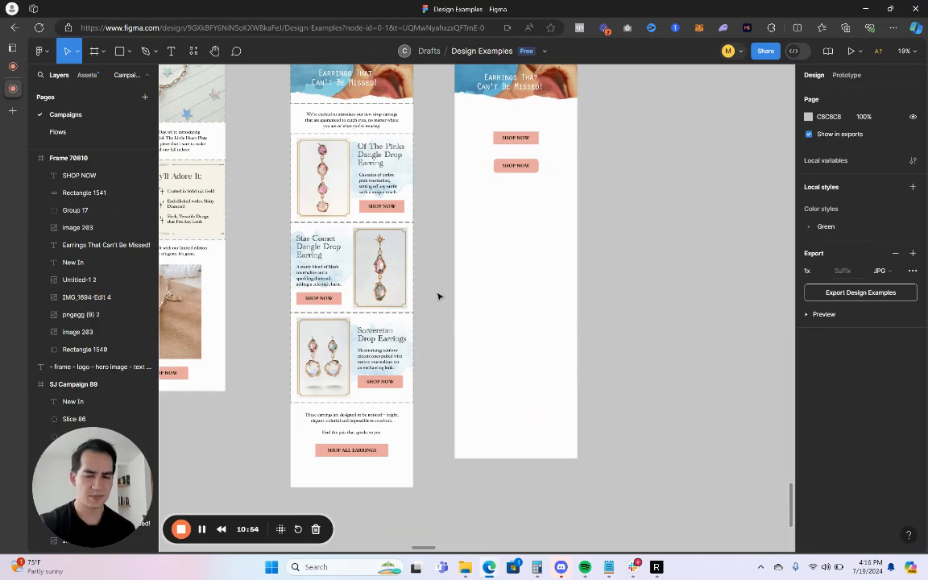
scroll(541, 411, "up", 3)
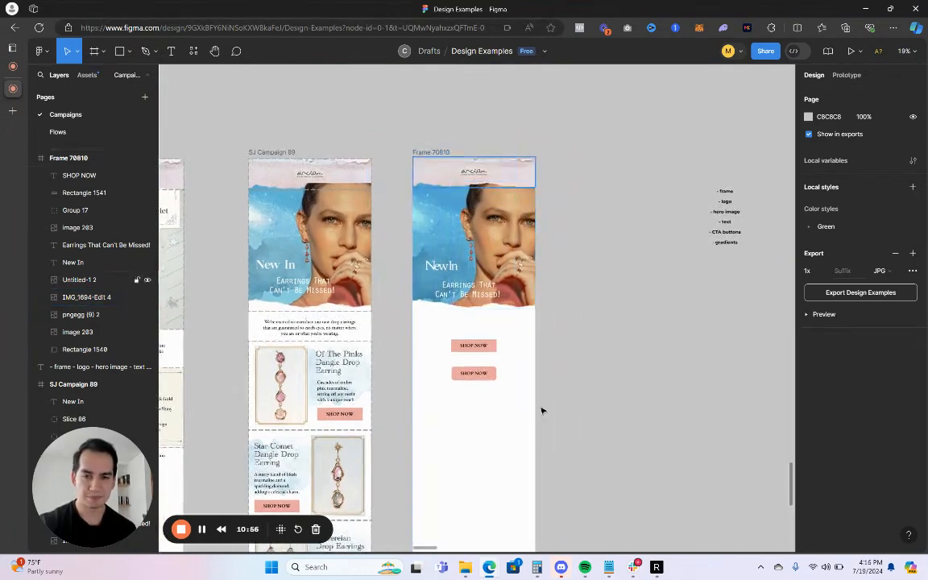
scroll(669, 286, "up", 3)
scroll(608, 357, "up", 2)
scroll(607, 357, "right", 2)
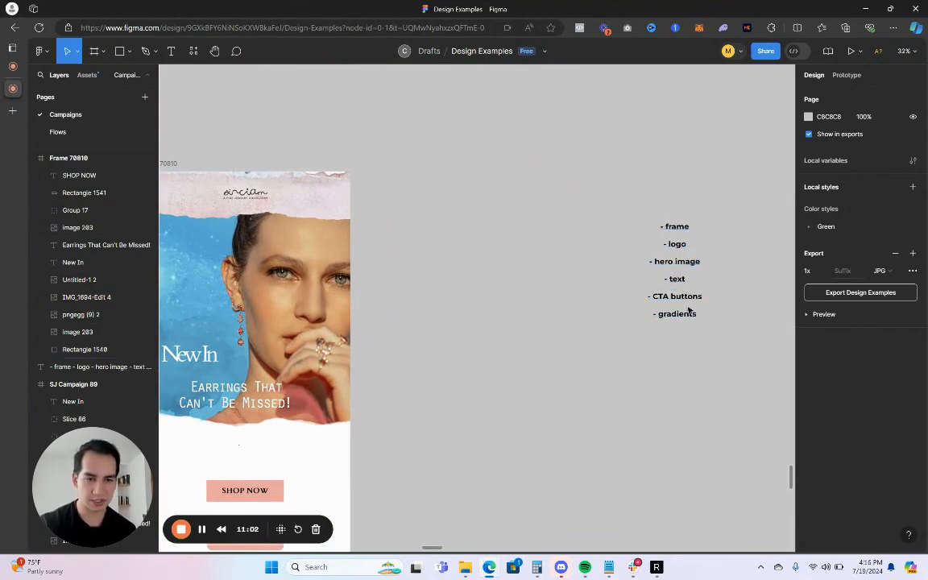
- Examine the blue gradient background of the "Shop by Category" section in the pet email, and return to the new frame
scroll(362, 385, "down", 2)
left_click_drag(298, 419, 605, 230)
left_click_drag(307, 372, 537, 187)
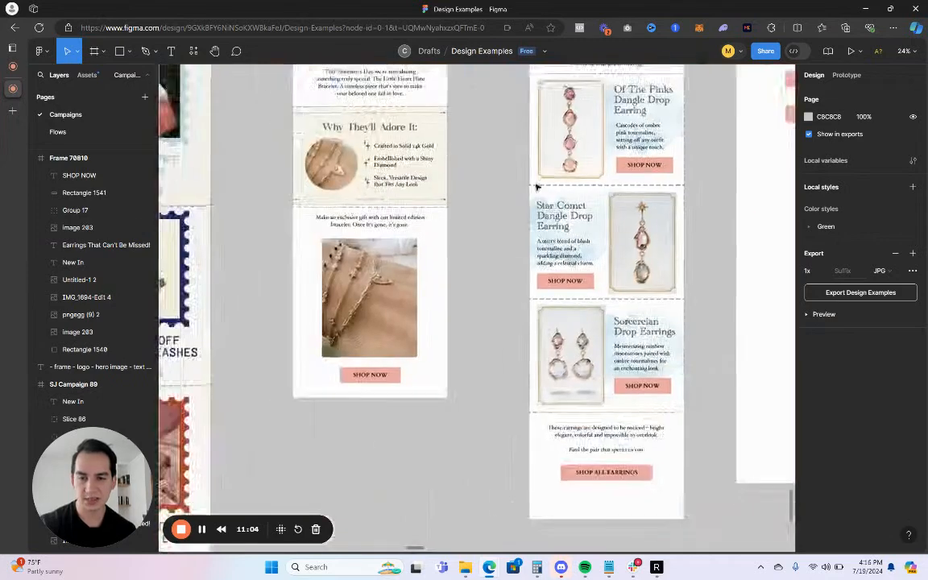
left_click_drag(333, 356, 554, 223)
left_click_drag(403, 498, 465, 242)
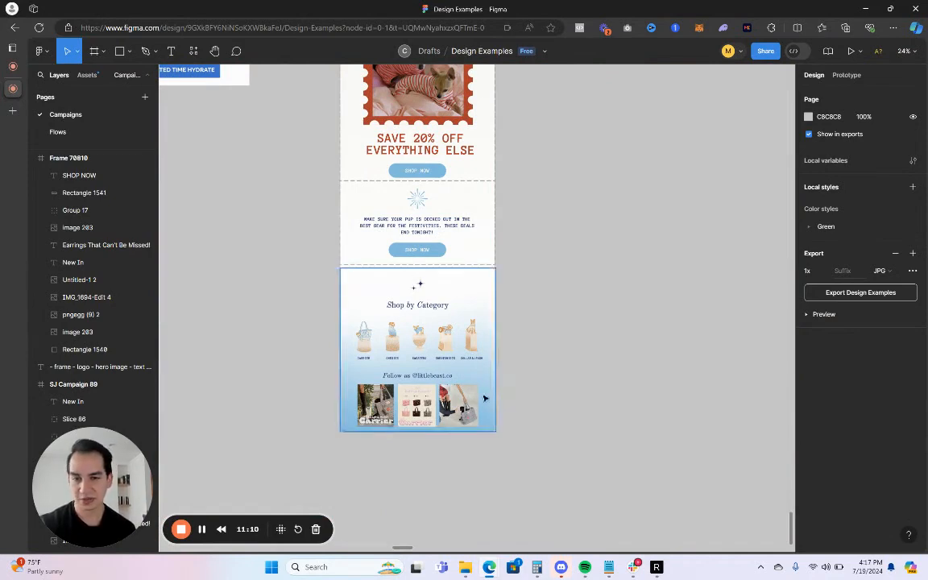
left_click_drag(618, 268, 251, 403)
left_click_drag(598, 228, 404, 434)
left_click_drag(456, 316, 465, 353)
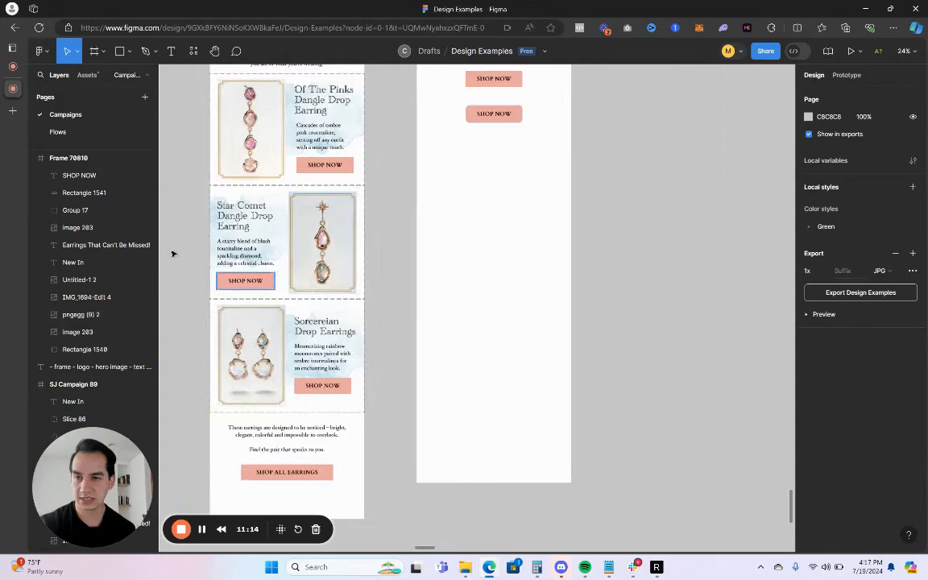
- Draw a full-width rectangle of 1200 × 1399 across the lower end of the new frame
left_click(129, 53)
left_click(89, 70)
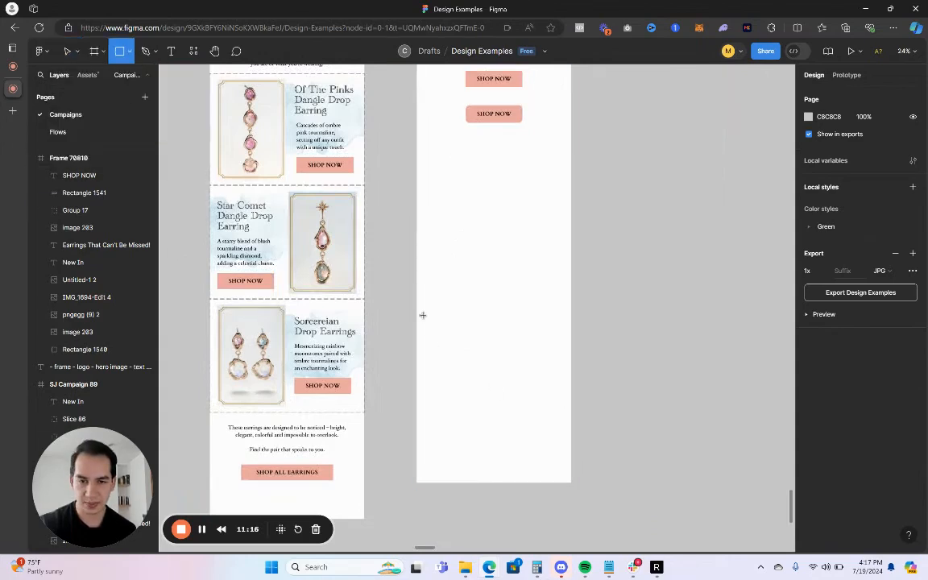
left_click_drag(417, 303, 569, 481)
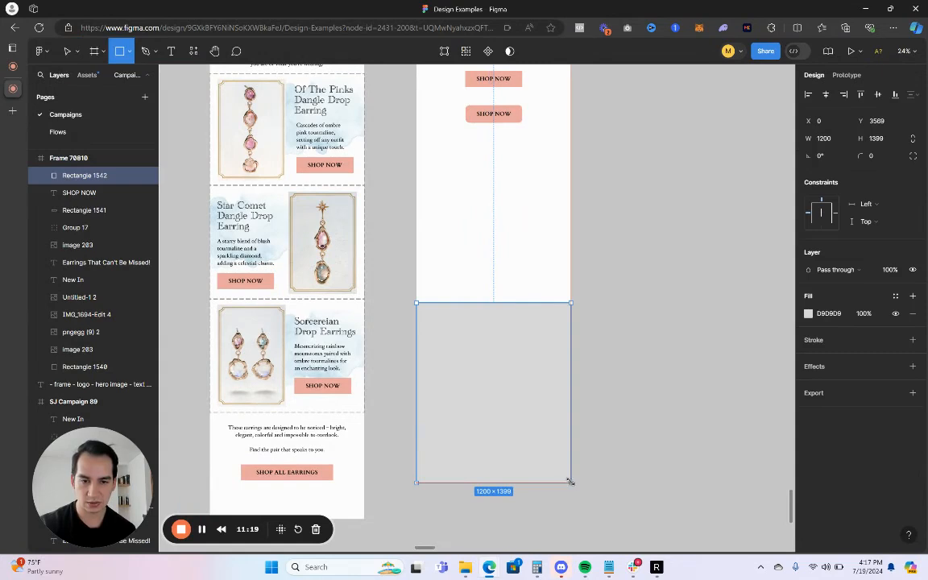
- Set the large rectangle's fill color to white, FFFFFF
left_click(809, 313)
left_click(809, 314)
left_click(809, 314)
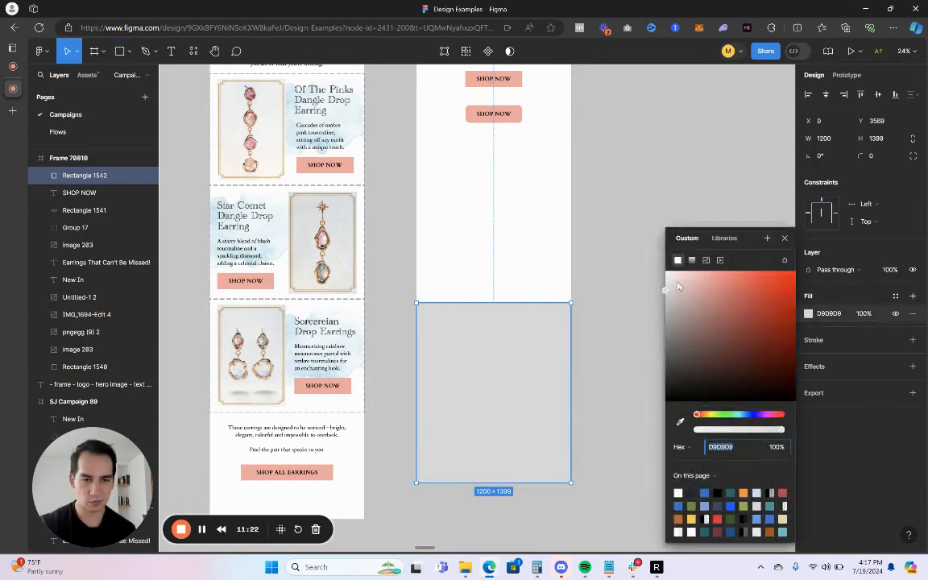
left_click_drag(677, 285, 650, 271)
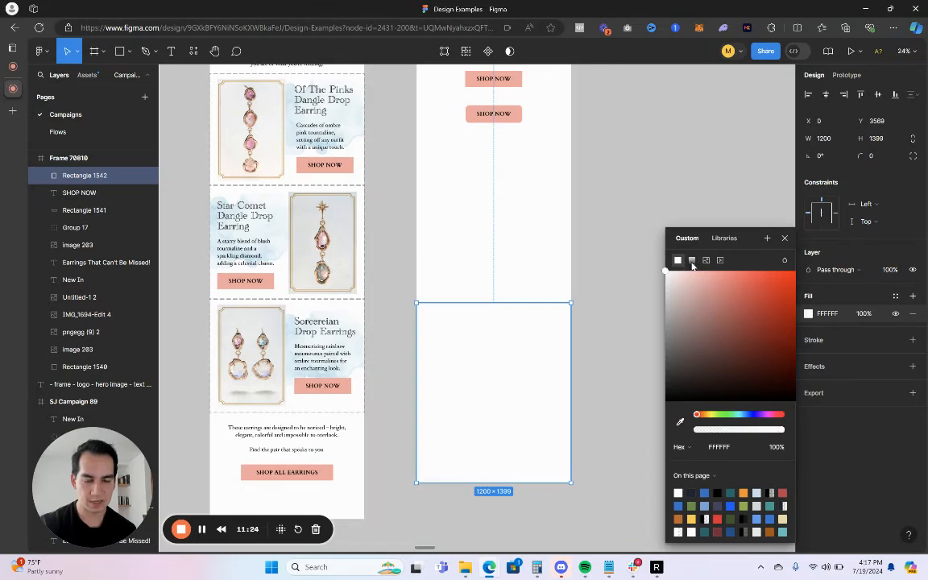
left_click(837, 299)
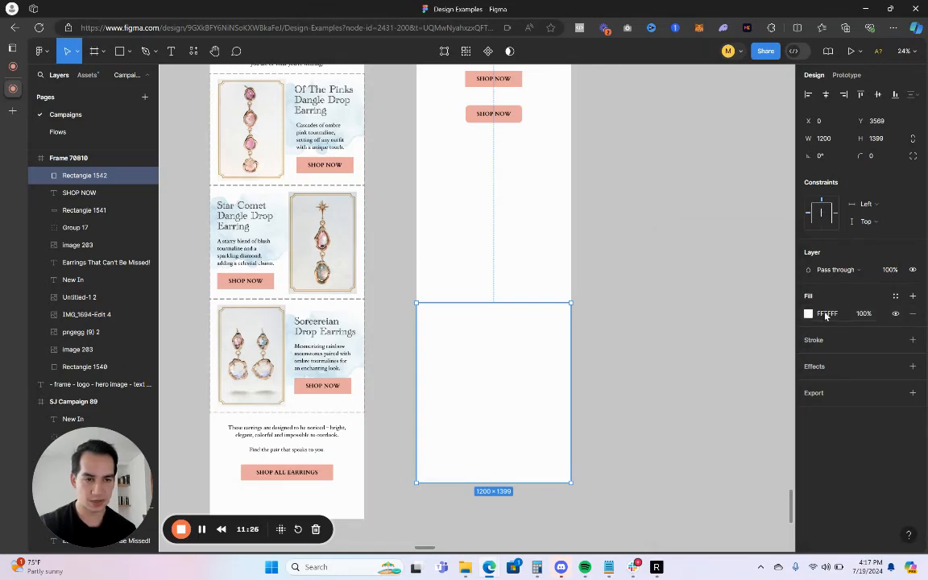
- Change the large rectangle's solid white fill to a linear gradient
left_click(826, 314)
left_click(810, 314)
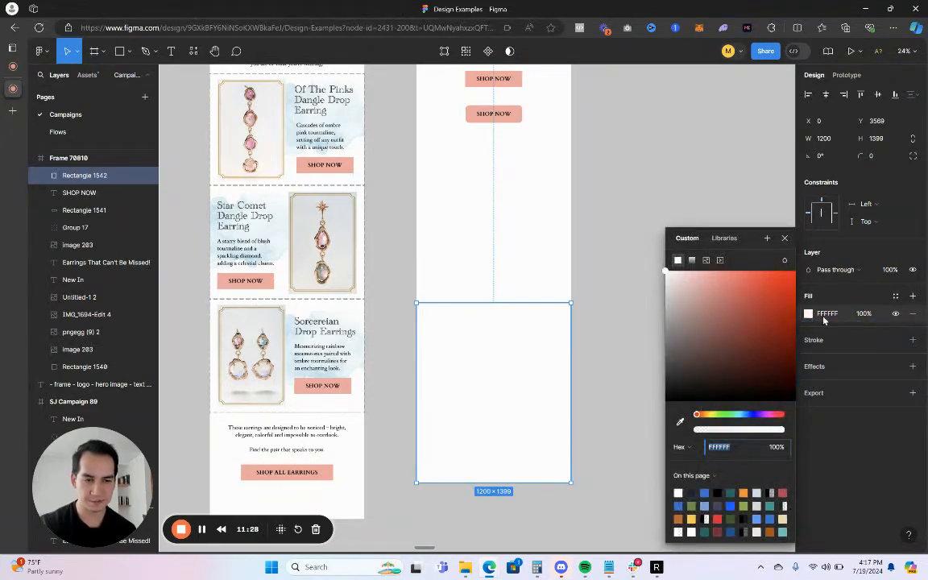
left_click(692, 261)
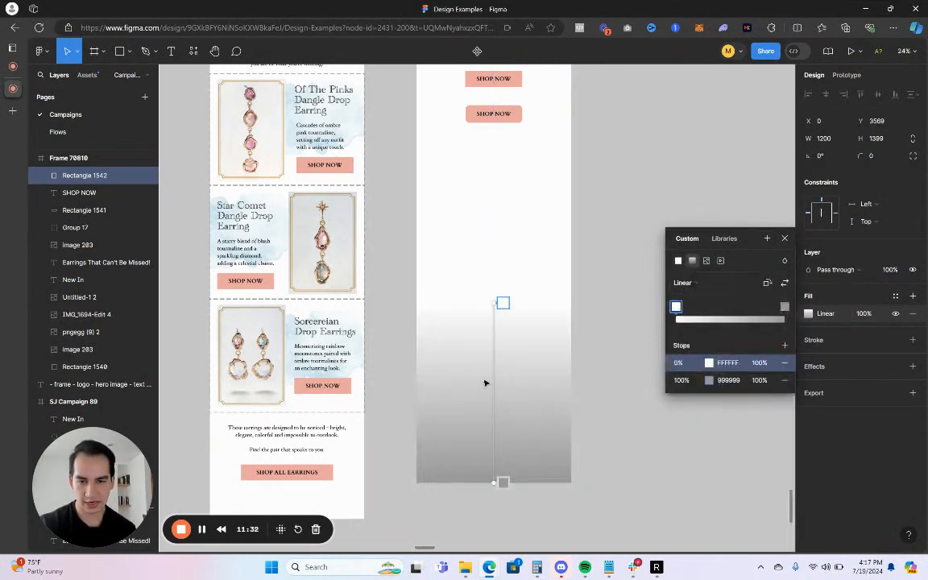
- Set the gradient's end stop to light blue, 73B9E1, at 100% opacity
left_click(708, 382)
left_click(709, 380)
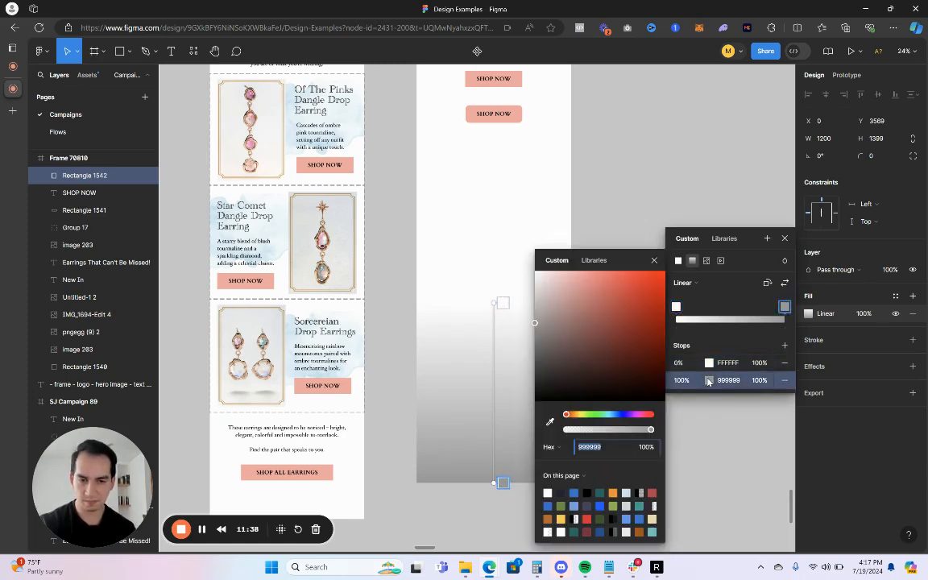
left_click(617, 416)
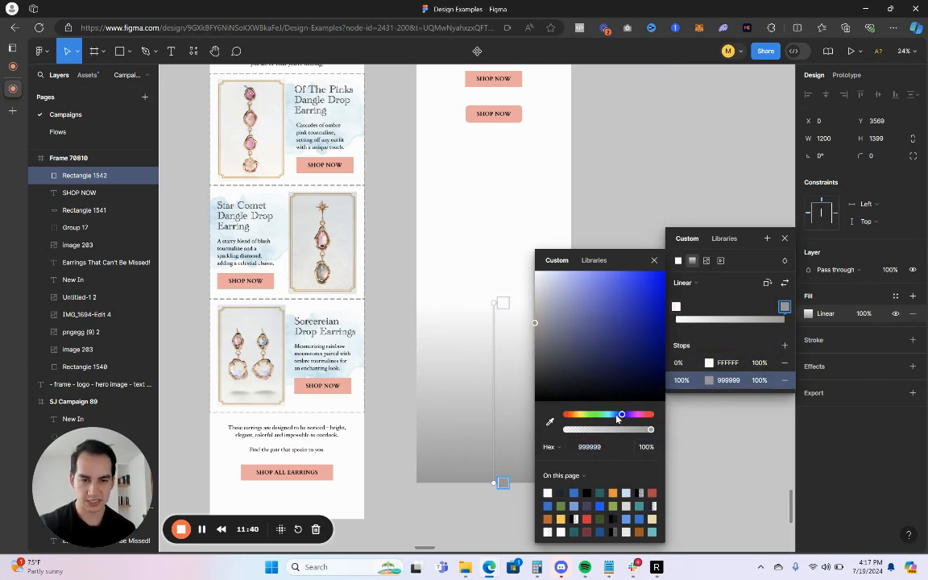
left_click(620, 415)
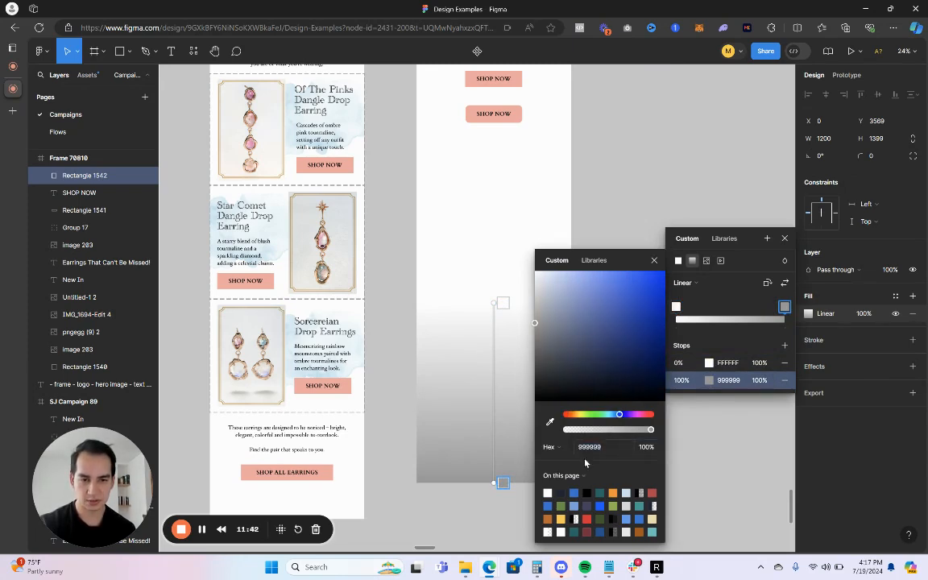
left_click_drag(604, 336, 598, 294)
left_click_drag(620, 415, 614, 417)
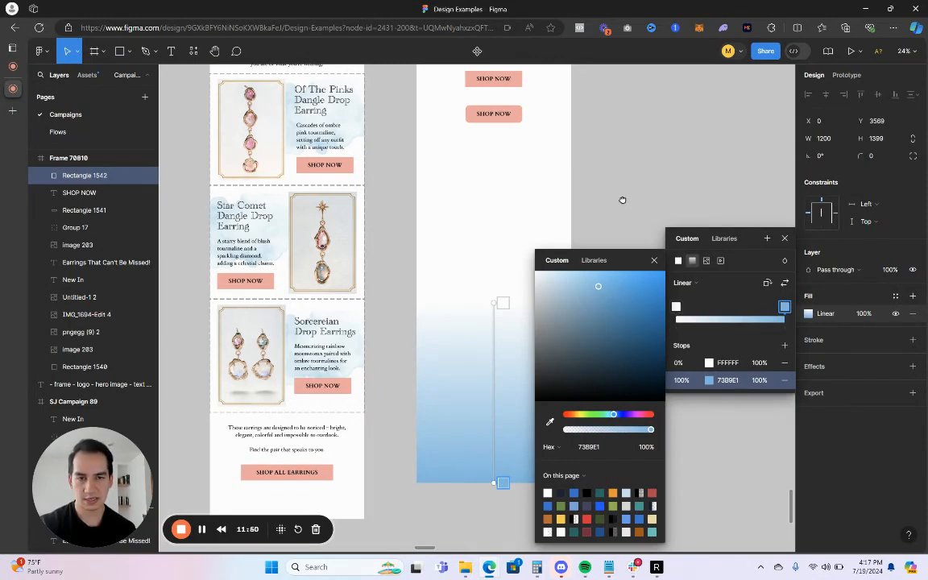
left_click_drag(624, 201, 542, 183)
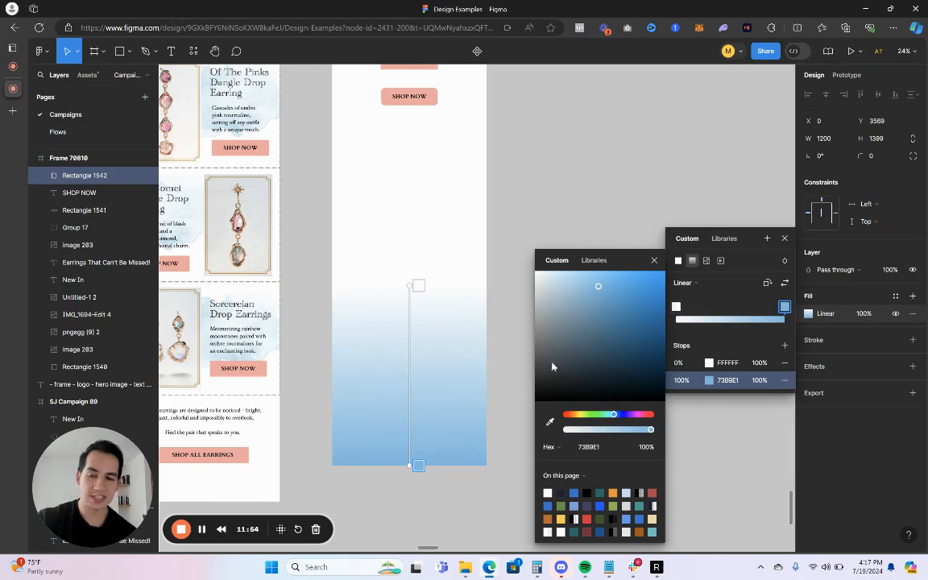
mouse_move(652, 431)
left_mouse_down()
mouse_move(591, 433)
mouse_move(668, 429)
left_mouse_up()
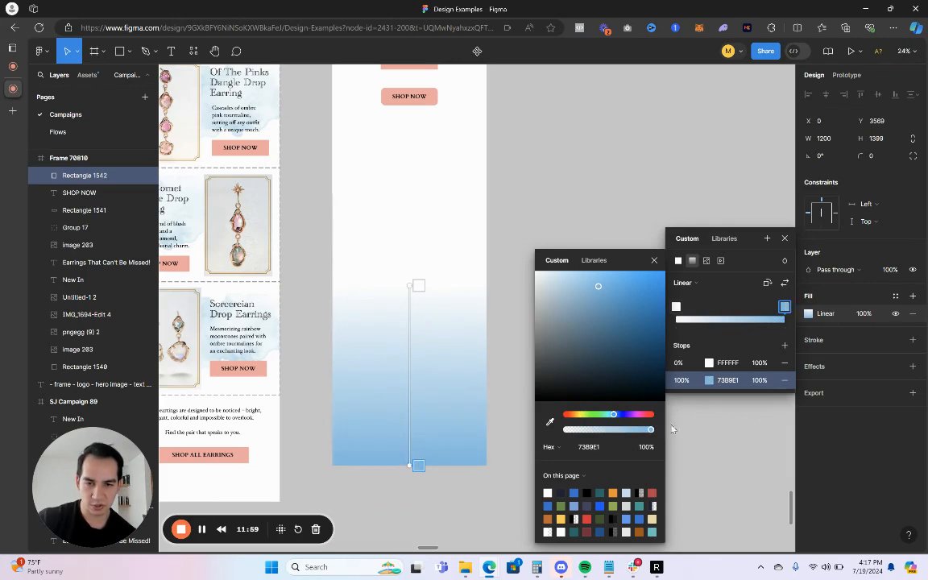
- Move the gradient's white stop down to 46% and reduce its opacity to 43%
left_click(418, 286)
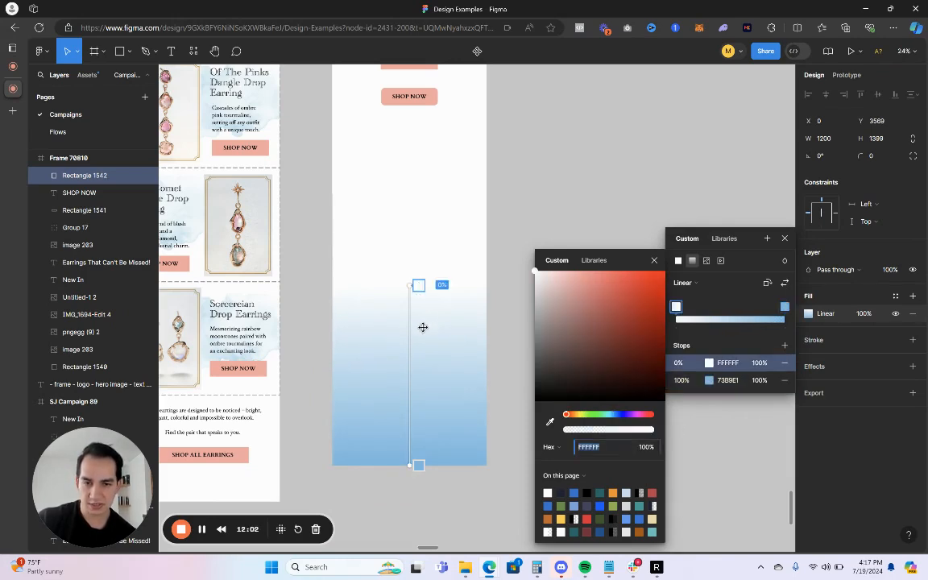
left_click_drag(418, 285, 419, 368)
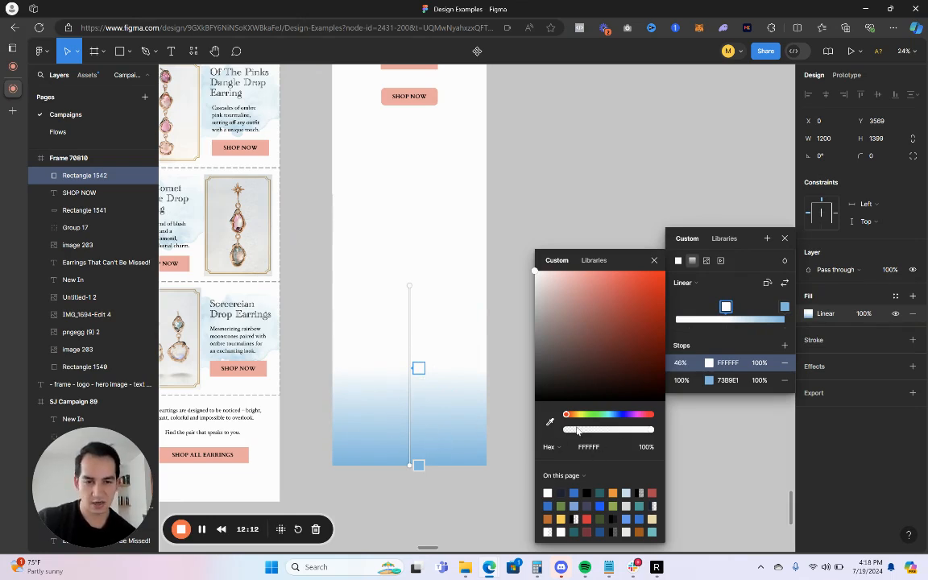
left_click_drag(636, 434, 603, 435)
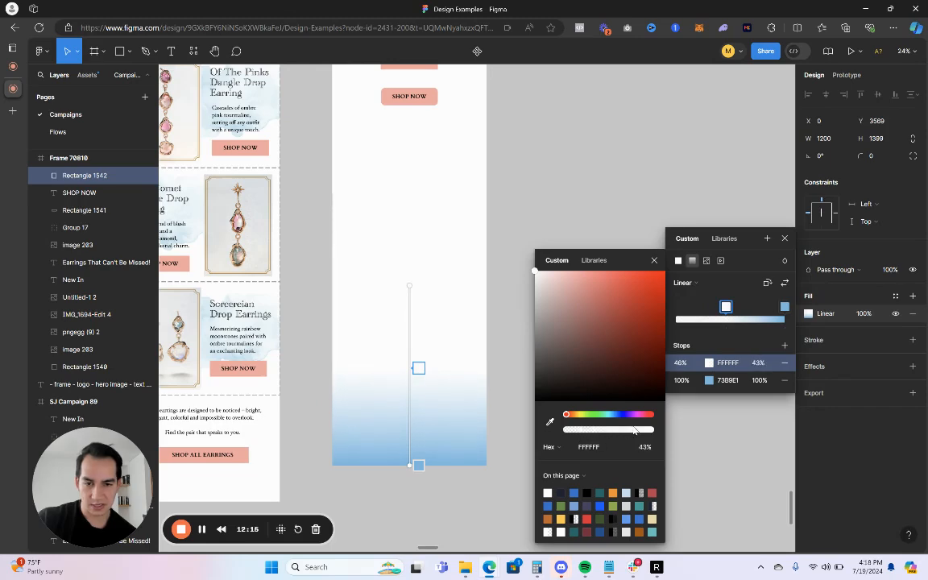
left_click(515, 258)
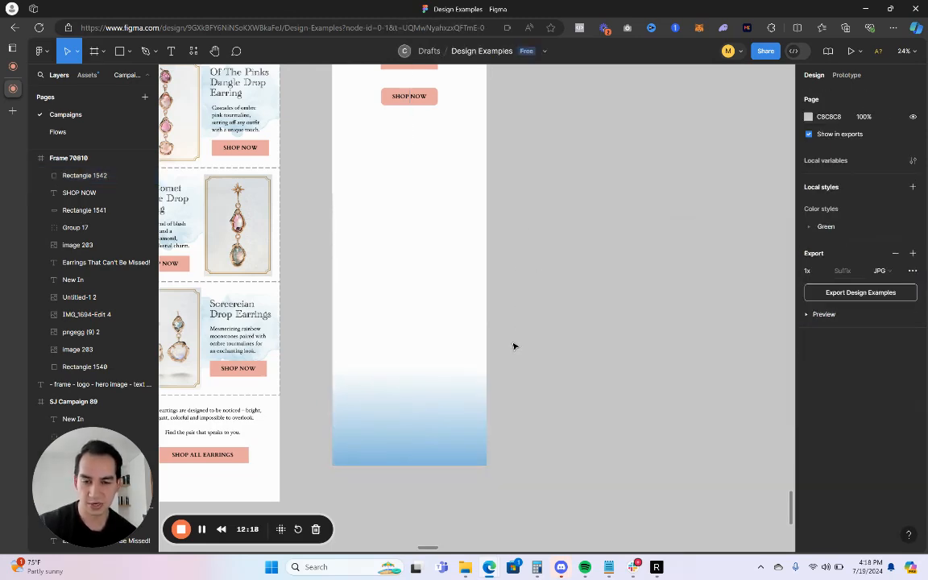
- Duplicate the gradient rectangle and place the copy beside the pet email's "Shop by Category" section to compare their backgrounds
scroll(514, 346, "down", 5)
scroll(564, 298, "down", 2)
left_click(615, 240)
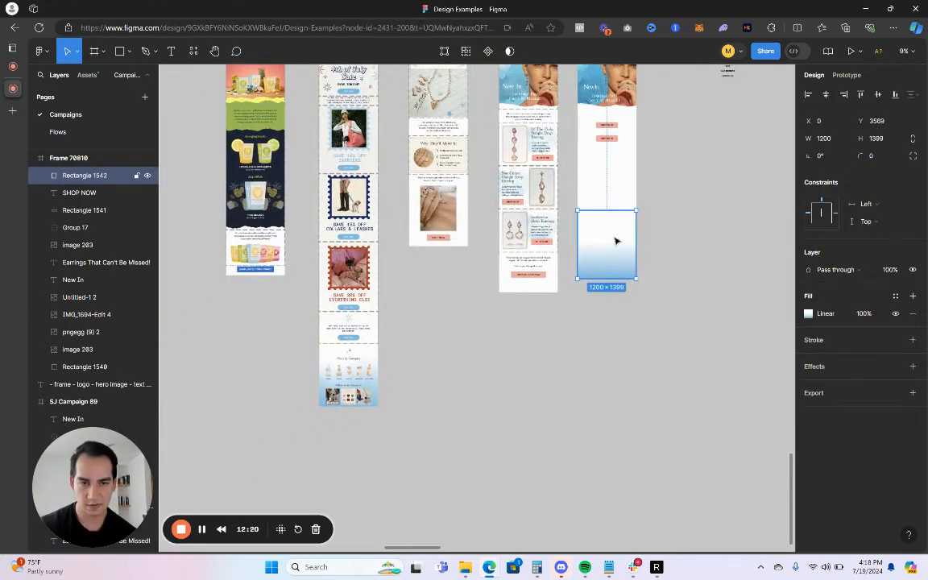
key("ctrl+d")
left_click_drag(616, 244, 434, 373)
scroll(403, 379, "up", 5)
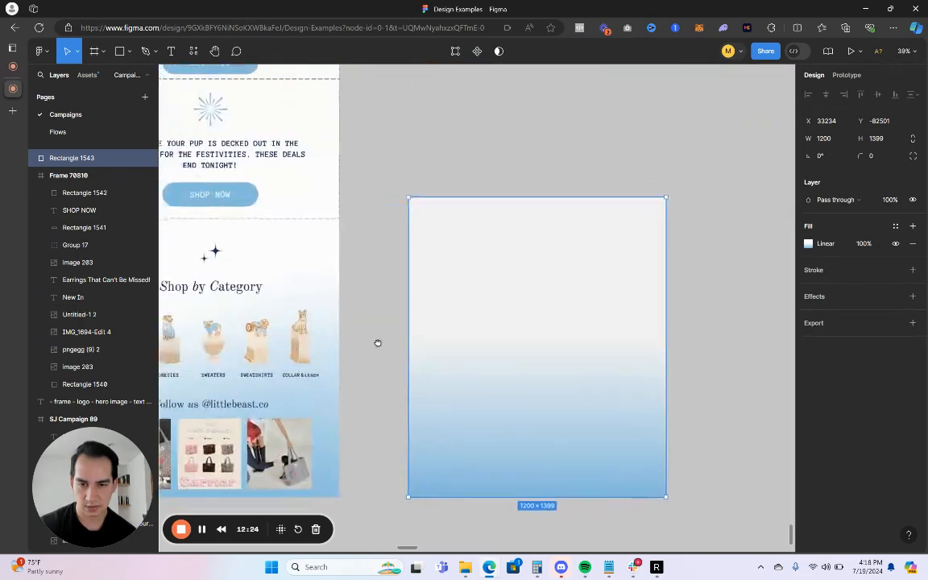
scroll(477, 311, "left", 3)
scroll(477, 296, "down", 1)
left_click(477, 297)
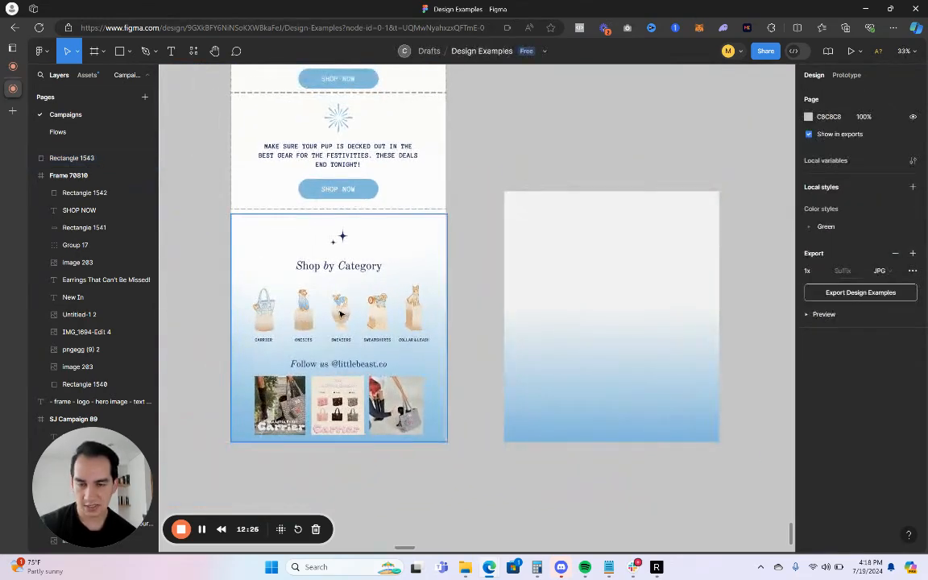
left_click(340, 315)
left_click(480, 319)
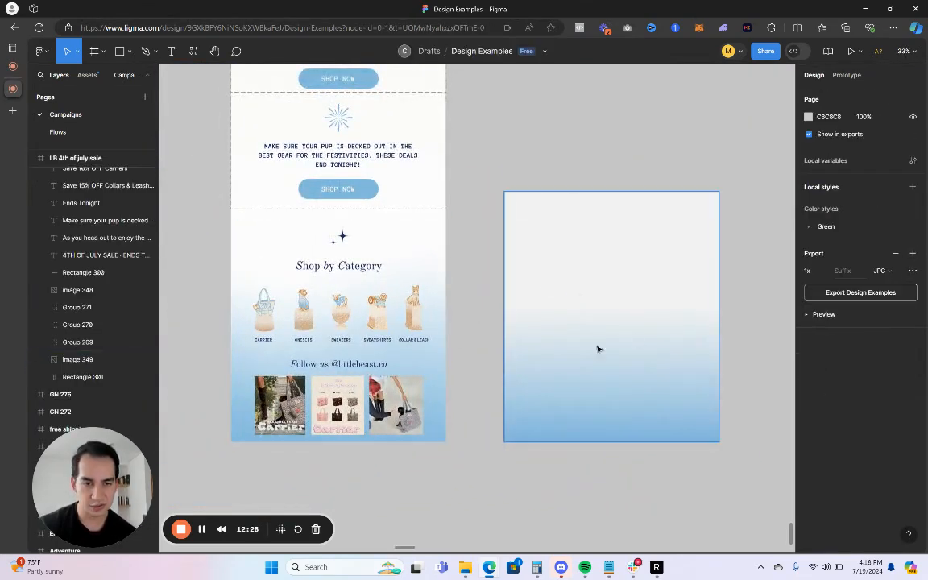
scroll(534, 265, "down", 5)
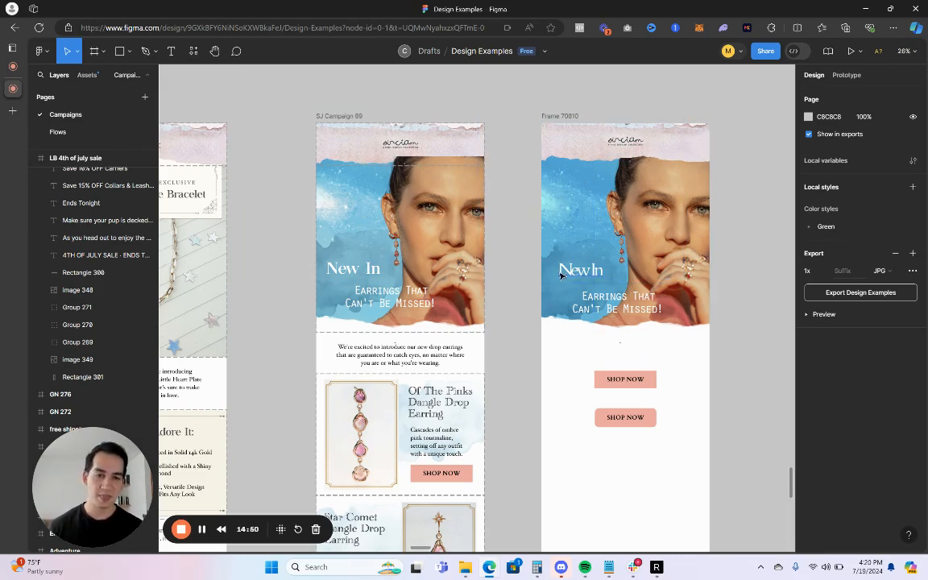
scroll(625, 310, "down", 10)
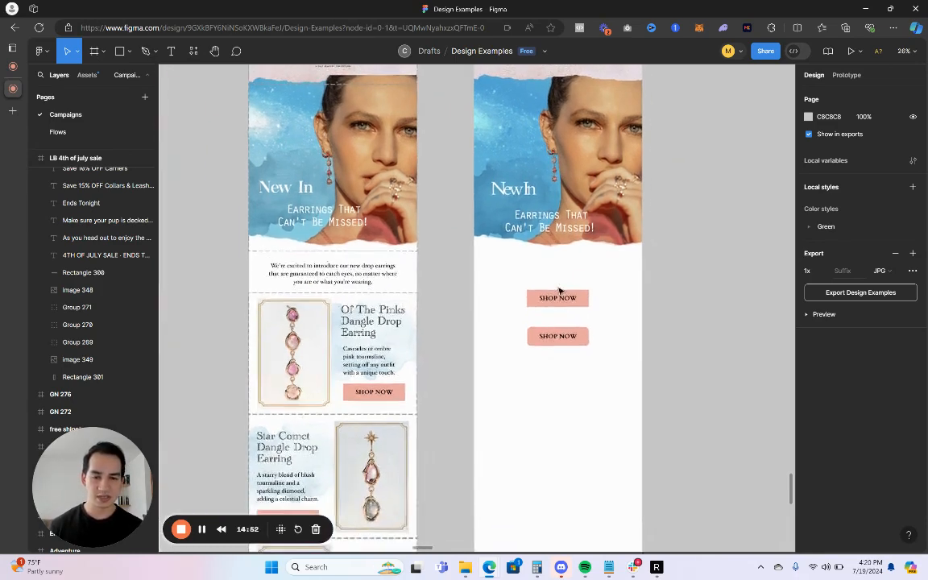
scroll(567, 310, "up", 10)
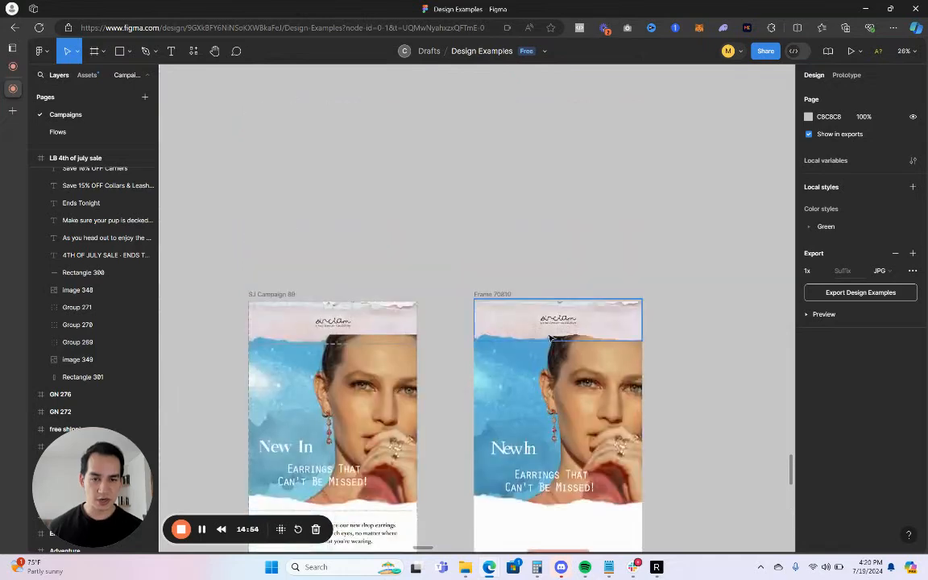
scroll(550, 332, "down", 3)
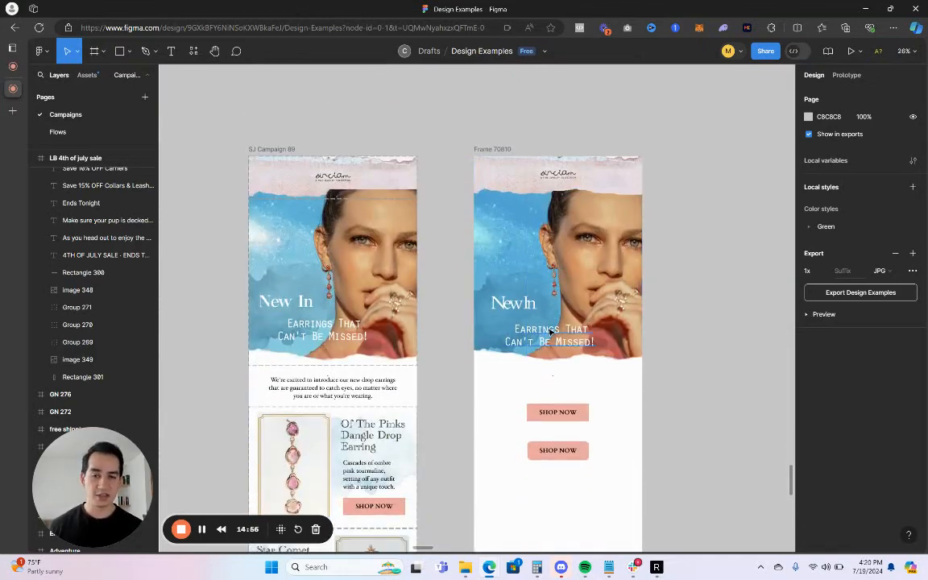